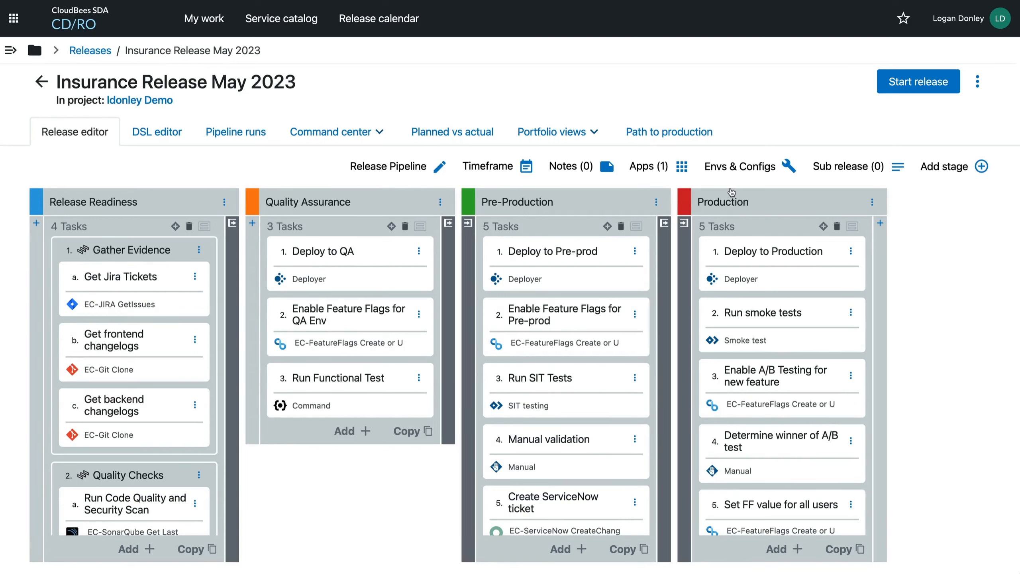
# Examine the tasks in the Release Readiness stage of the Insurance Release May 2023 release.
pyautogui.scroll(-5, 117, 407)
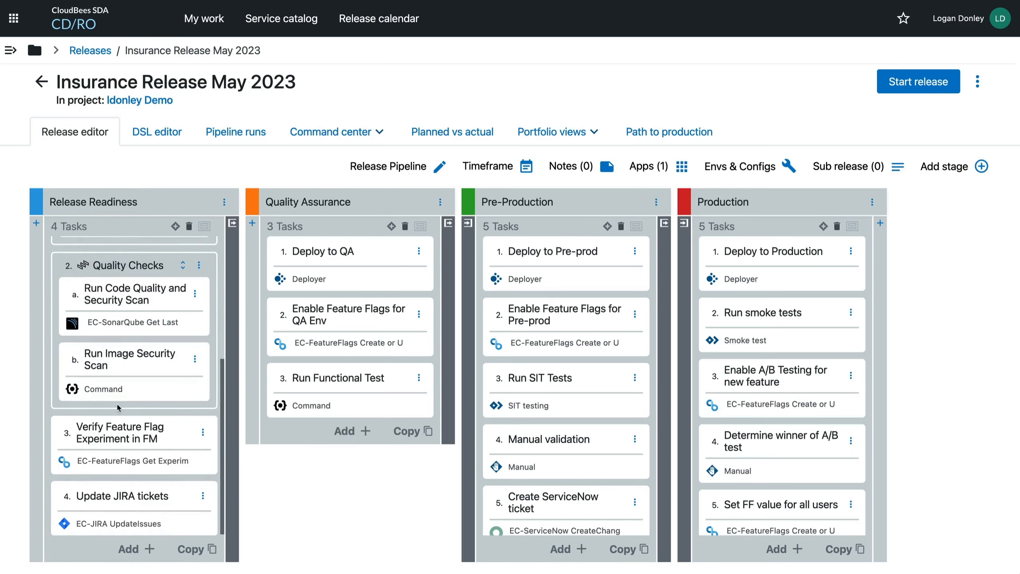
pyautogui.scroll(5, 117, 401)
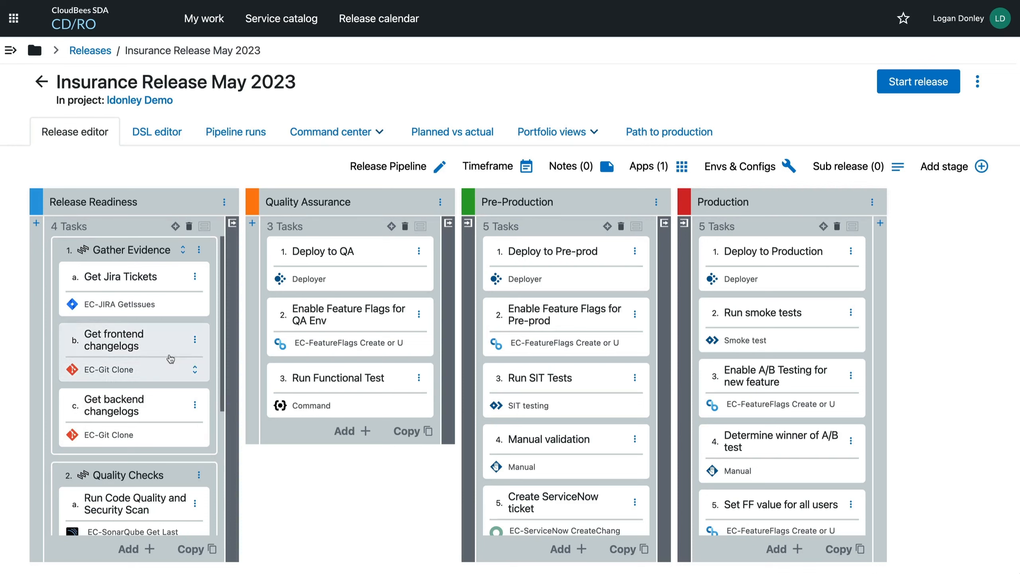
pyautogui.scroll(-4, 177, 403)
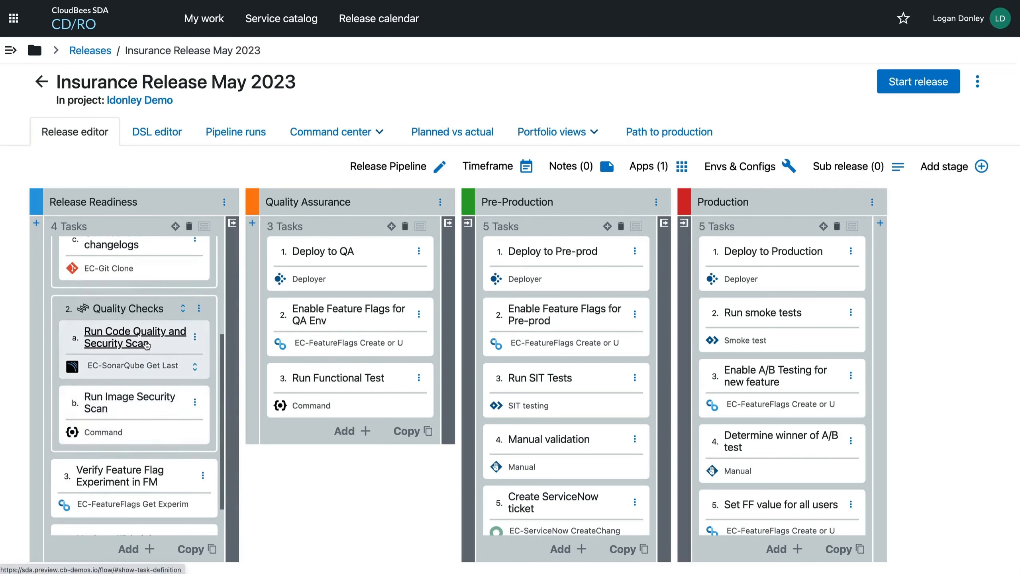
pyautogui.scroll(-1, 147, 346)
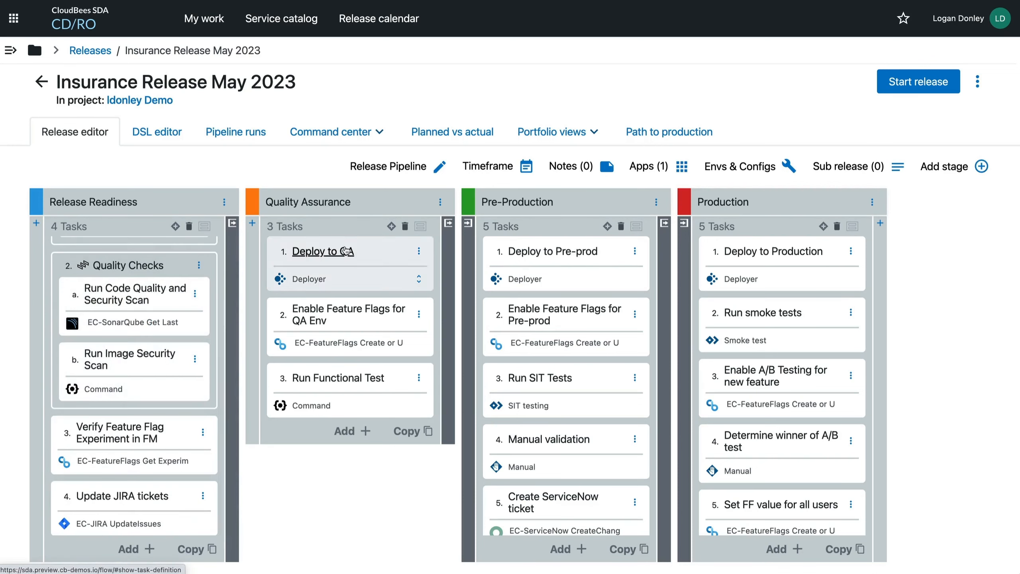
pyautogui.scroll(5, 181, 323)
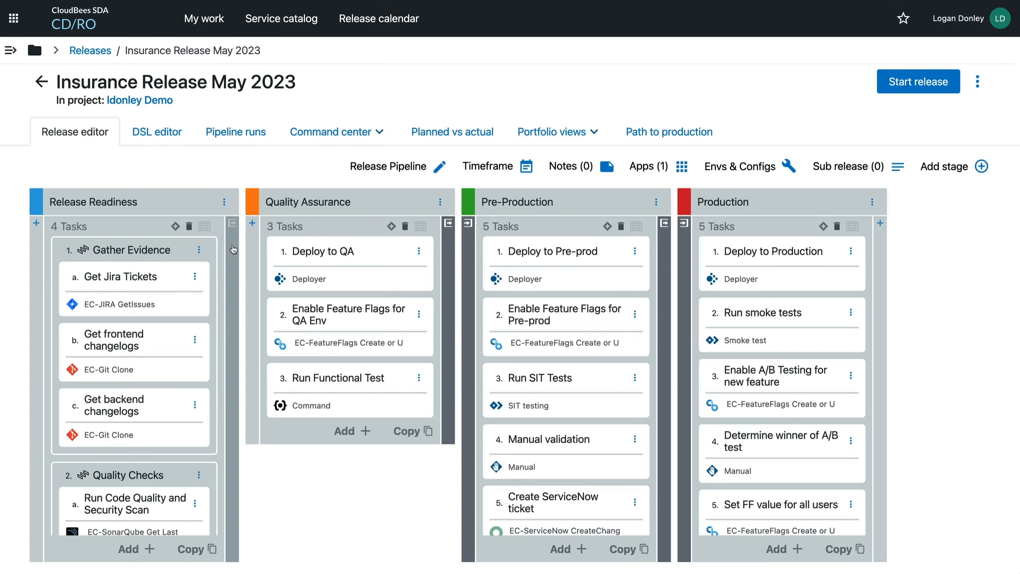
# Examine the exit gate rules of the Release Readiness and Pre-Production stages and the entry gate rule of the Production stage.
pyautogui.click(232, 222)
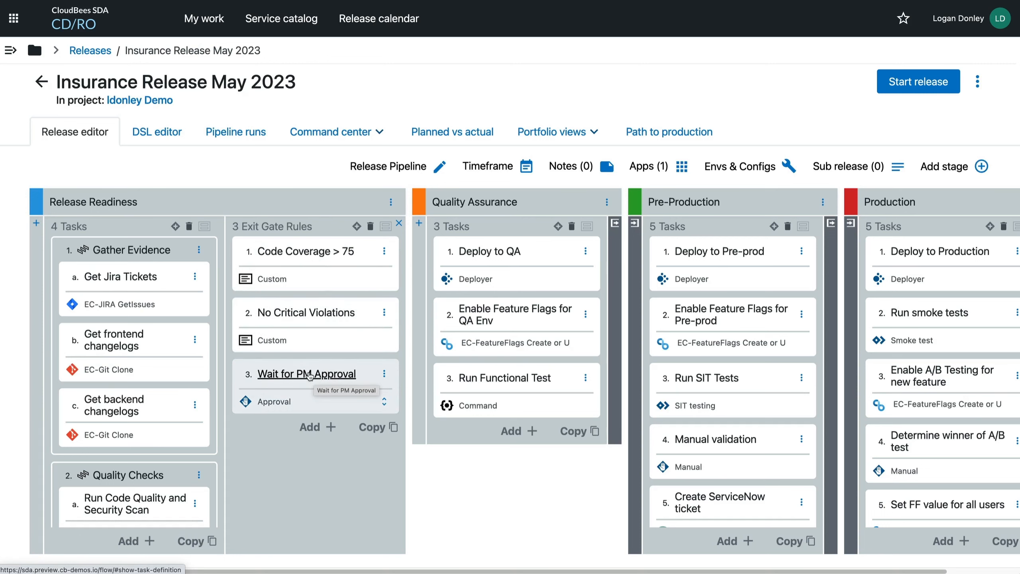
pyautogui.click(399, 223)
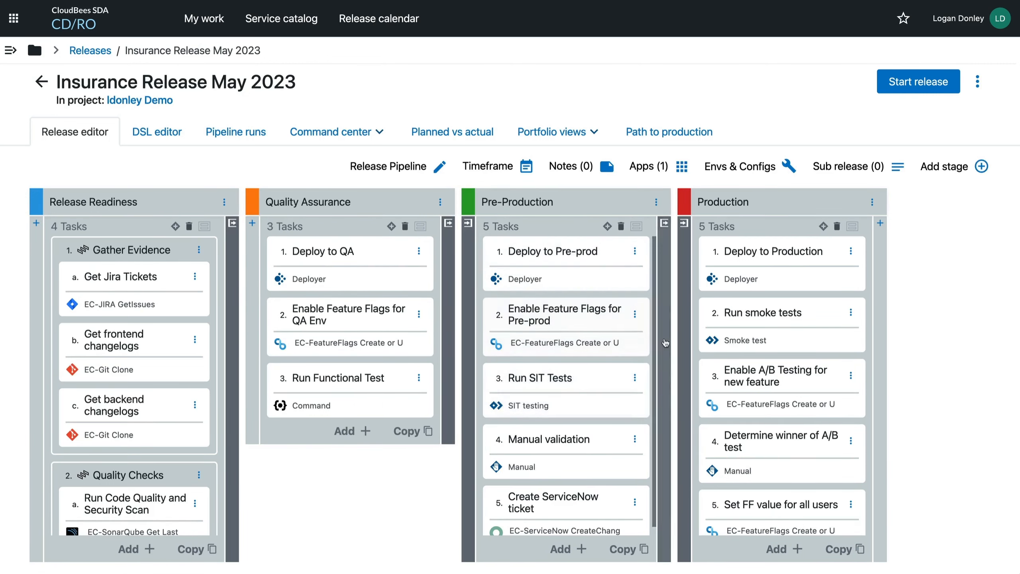
pyautogui.click(664, 224)
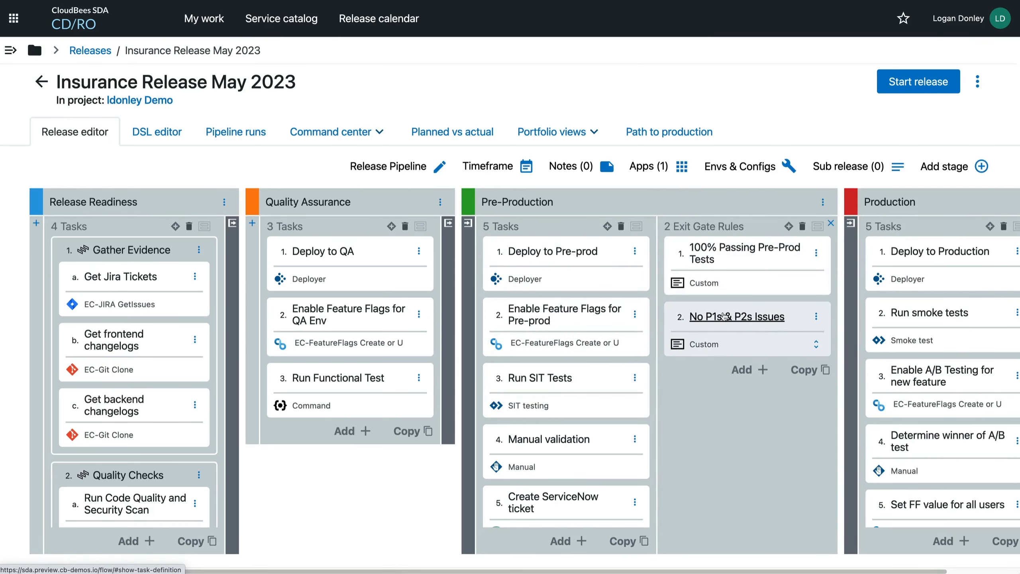
pyautogui.click(830, 223)
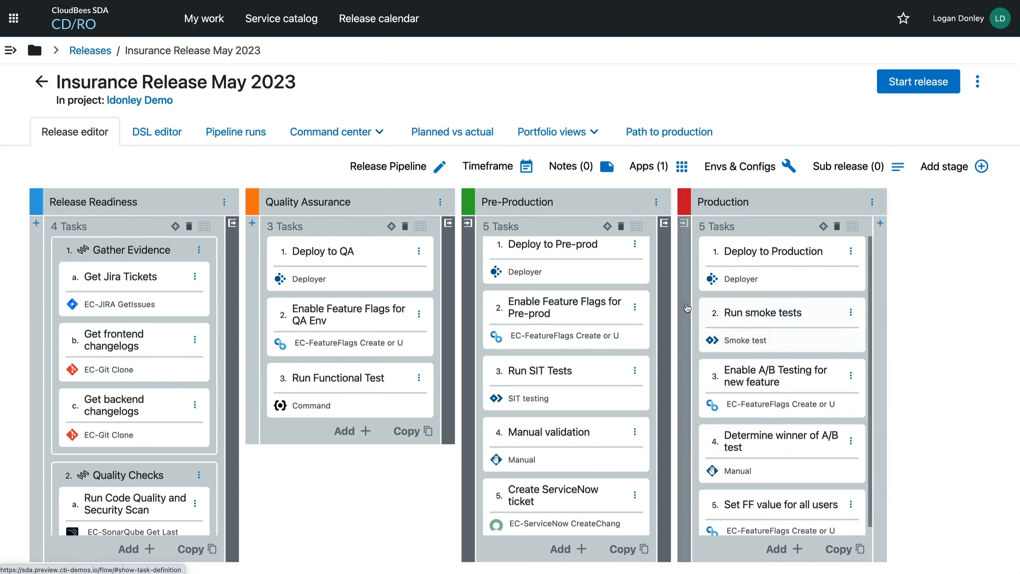
pyautogui.click(684, 223)
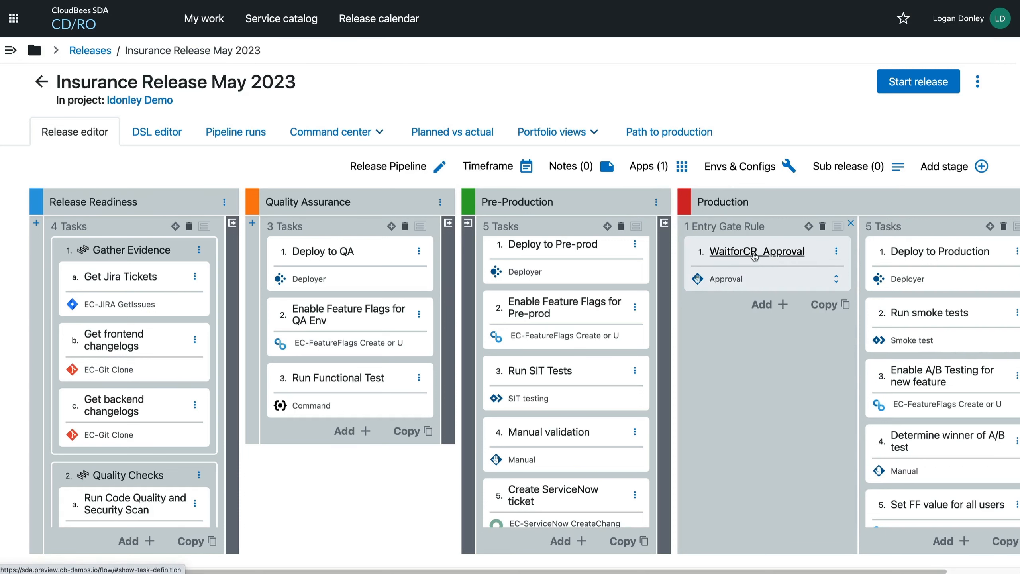
pyautogui.click(850, 223)
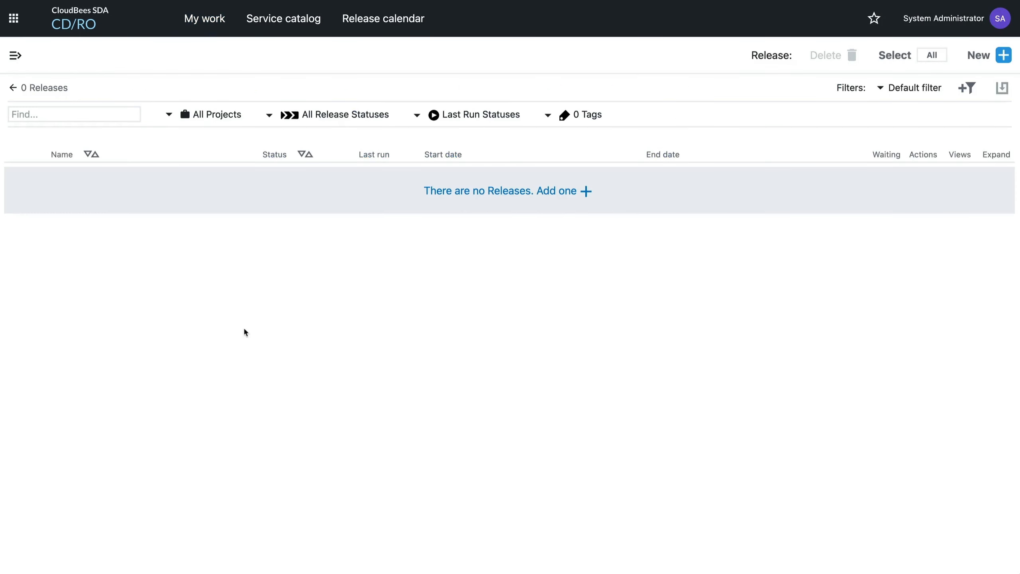
# Create a new release named "Gated Release" in the Default project, keeping the proposed start and end dates.
pyautogui.click(489, 187)
pyautogui.write('G')
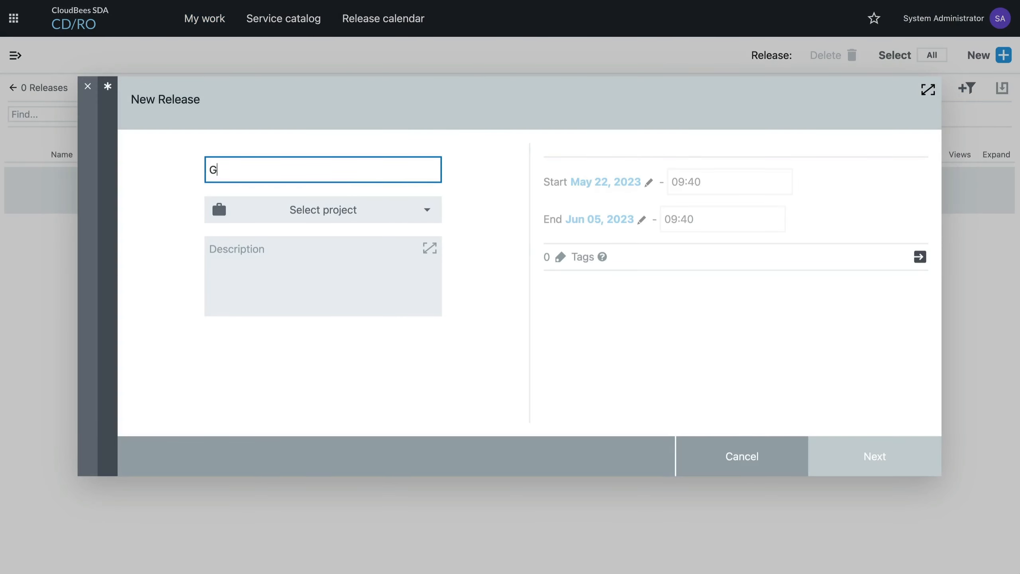
pyautogui.write('ated Release')
pyautogui.click(346, 207)
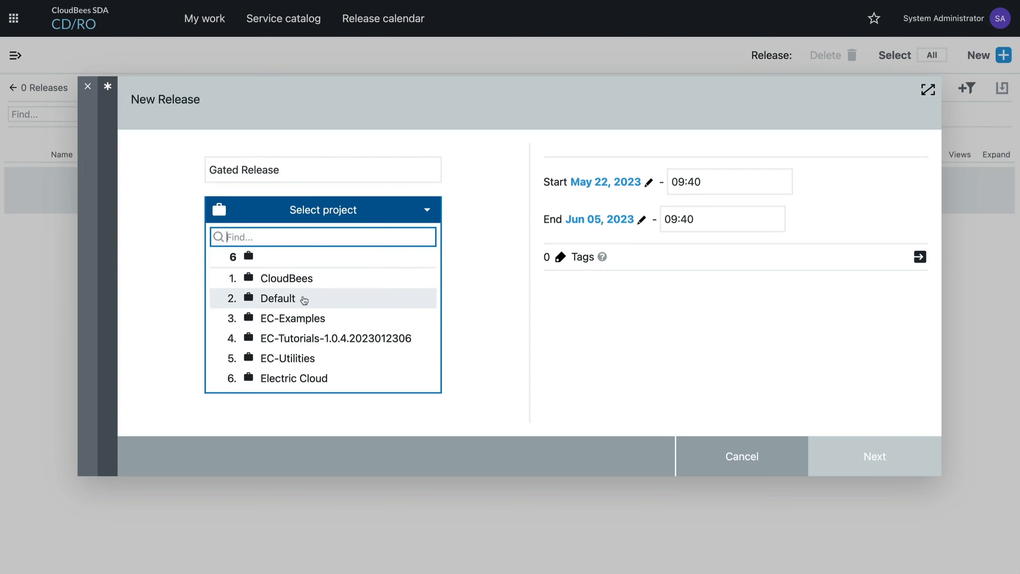
pyautogui.click(302, 303)
pyautogui.click(869, 449)
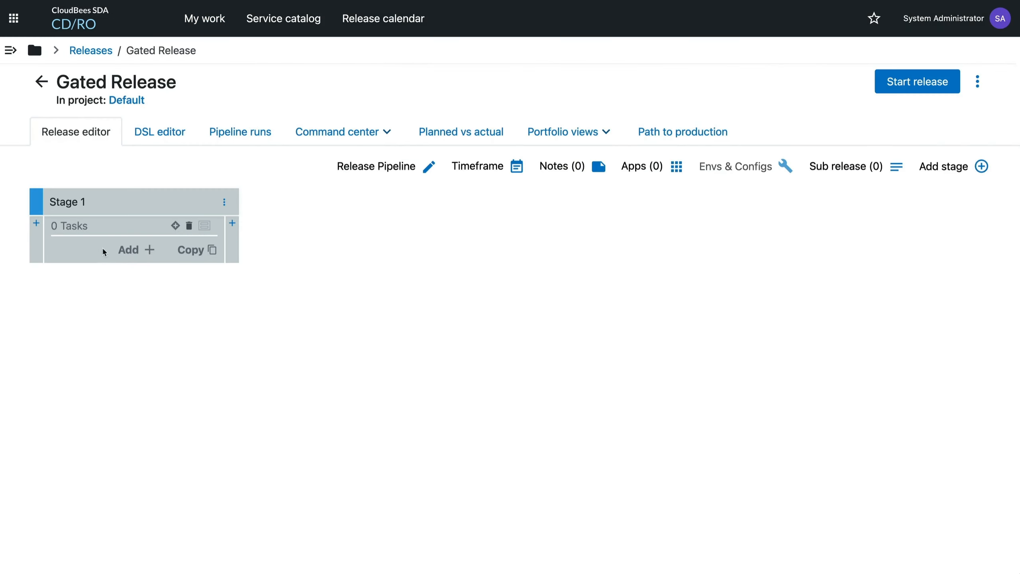
# Add a stage named "Stage 2" after Stage 1 in the release pipeline.
pyautogui.click(981, 165)
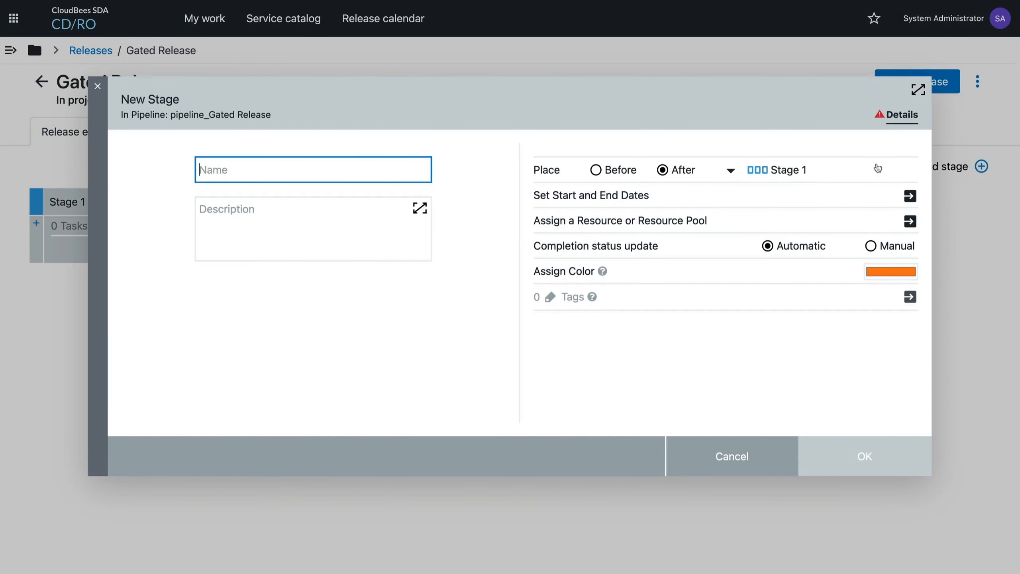
pyautogui.write('Stage 2')
pyautogui.press('Return')
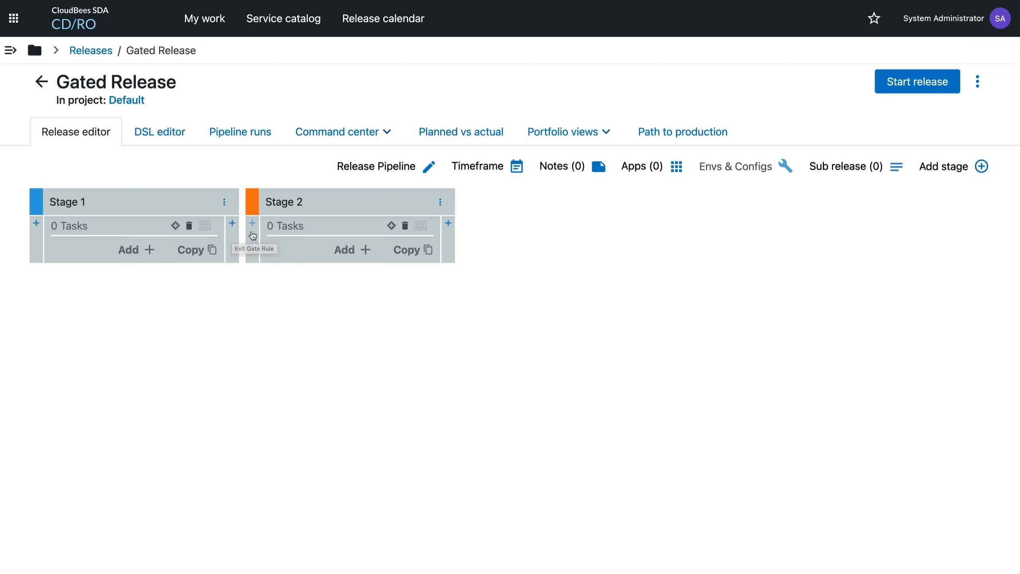
# Add an exit gate rule named "Manual approval" to Stage 1 and set its rule type to Approval.
pyautogui.click(233, 224)
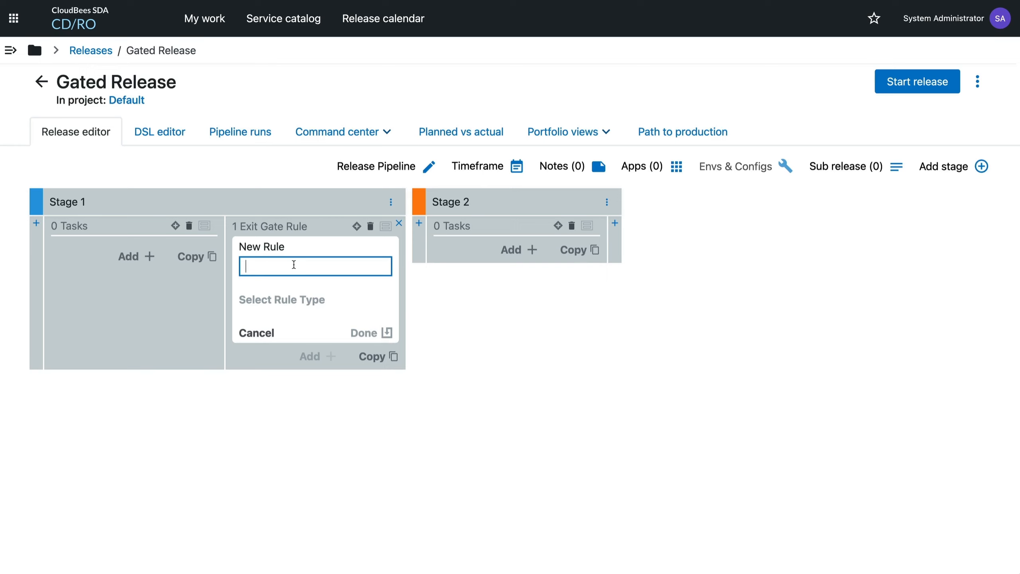
pyautogui.write('Manual approval')
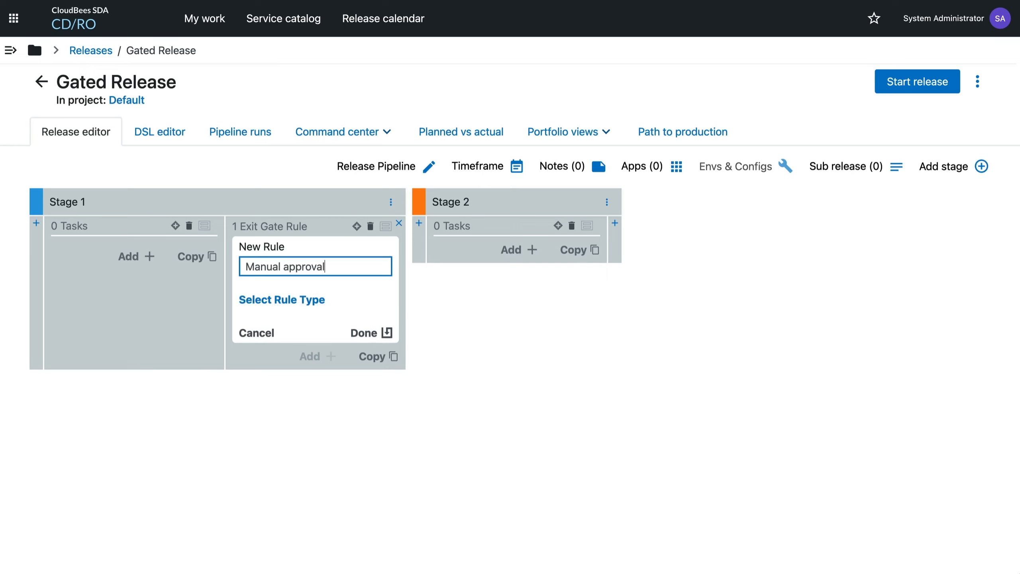
pyautogui.click(321, 300)
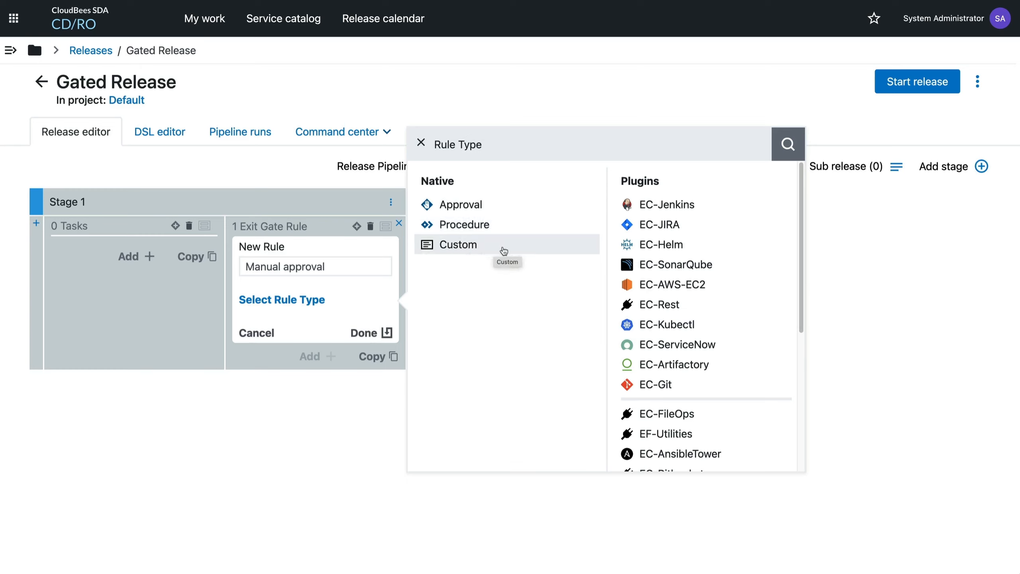
pyautogui.scroll(-3, 710, 281)
pyautogui.scroll(-3, 710, 282)
pyautogui.scroll(6, 710, 281)
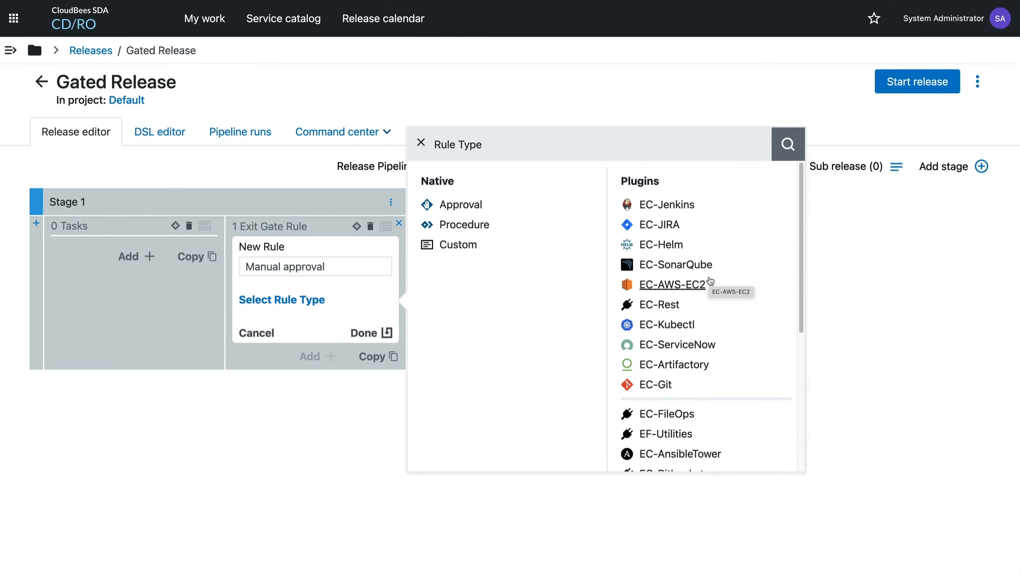
pyautogui.scroll(-5, 698, 362)
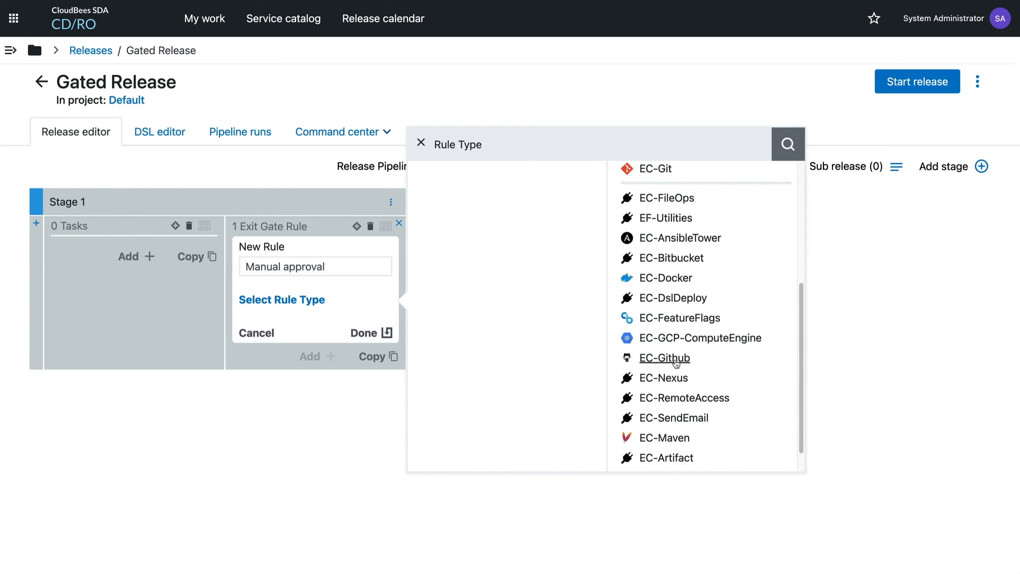
pyautogui.click(667, 278)
pyautogui.click(689, 283)
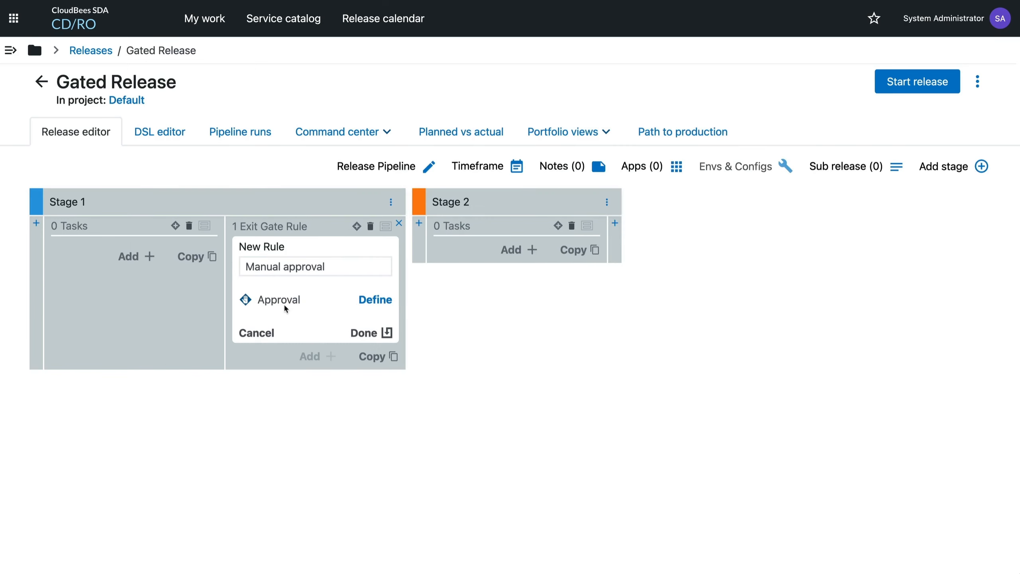
# Open the definition of the Manual approval rule and assign the admin user as approver.
pyautogui.click(375, 299)
pyautogui.click(400, 179)
pyautogui.write('admin')
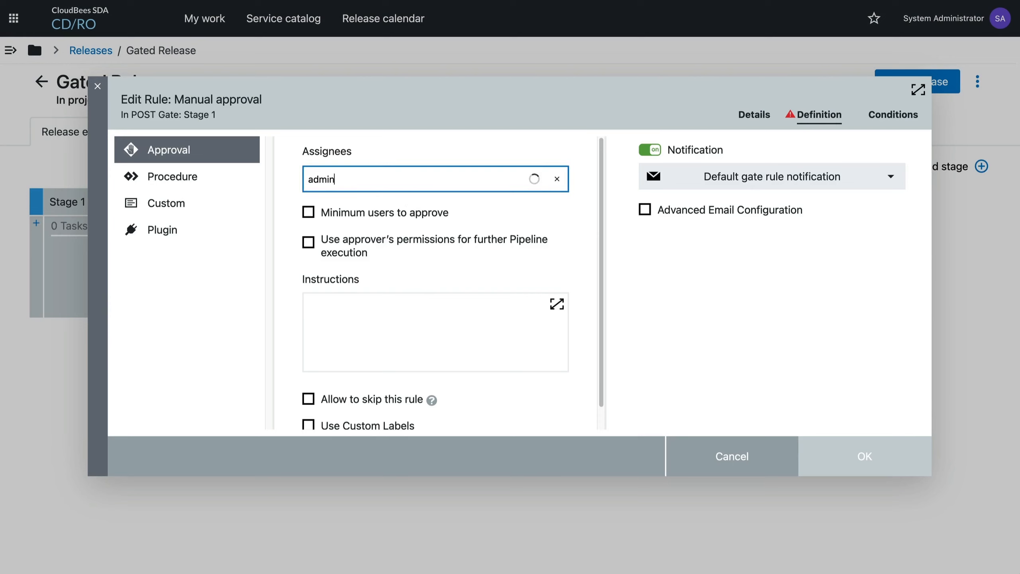
pyautogui.press('Return')
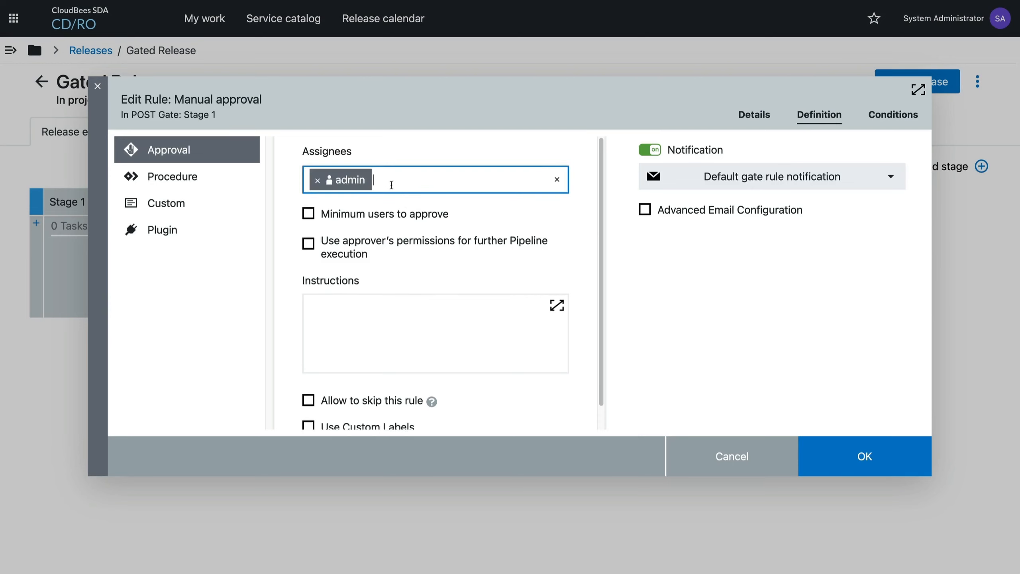
pyautogui.click(356, 213)
pyautogui.click(525, 214)
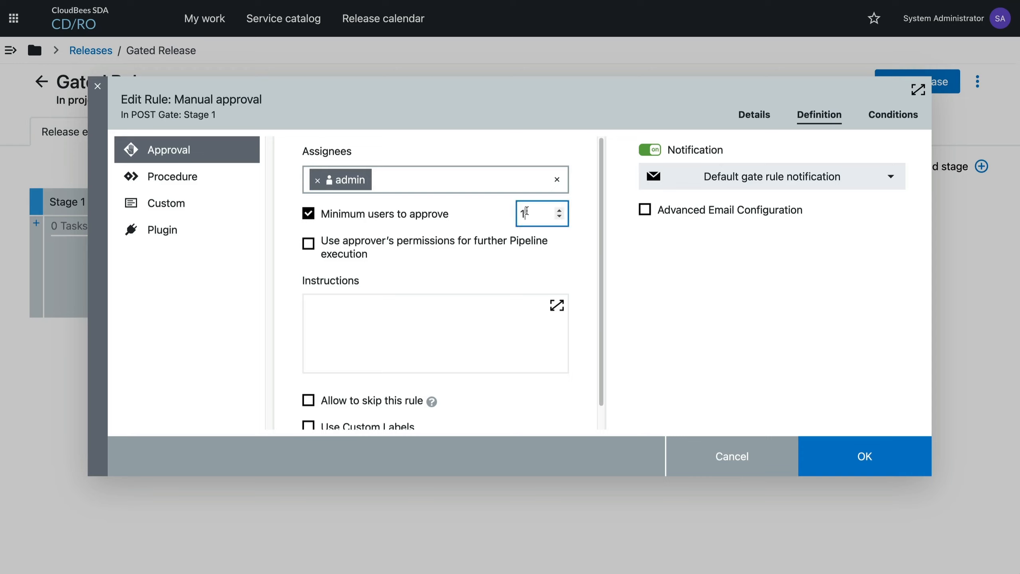
pyautogui.click(346, 223)
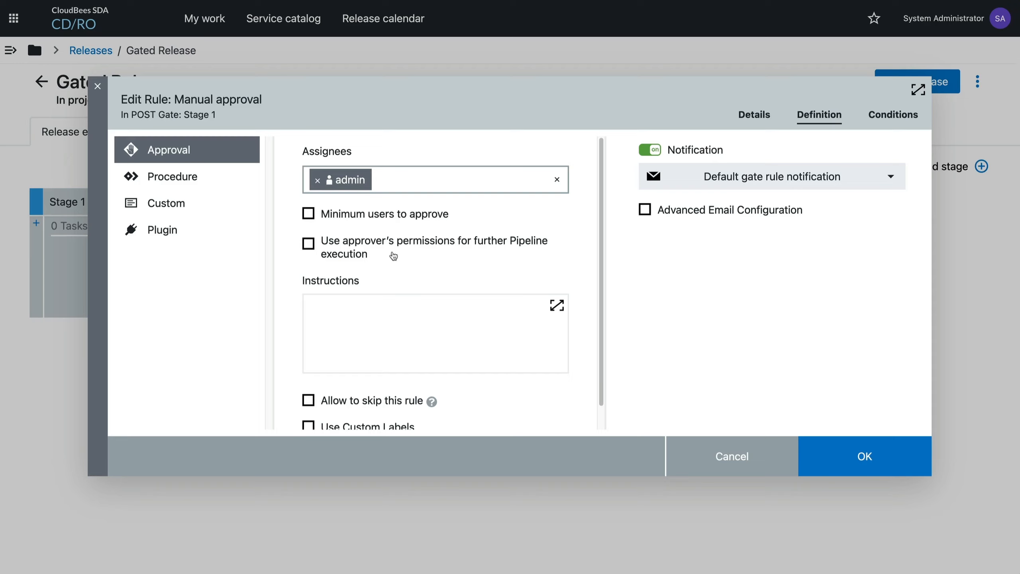
pyautogui.click(475, 251)
pyautogui.click(308, 243)
# Enter the rule's approval instructions as "Check out the live environment at $[url]".
pyautogui.click(337, 320)
pyautogui.write('Check out the live environment at $[url]')
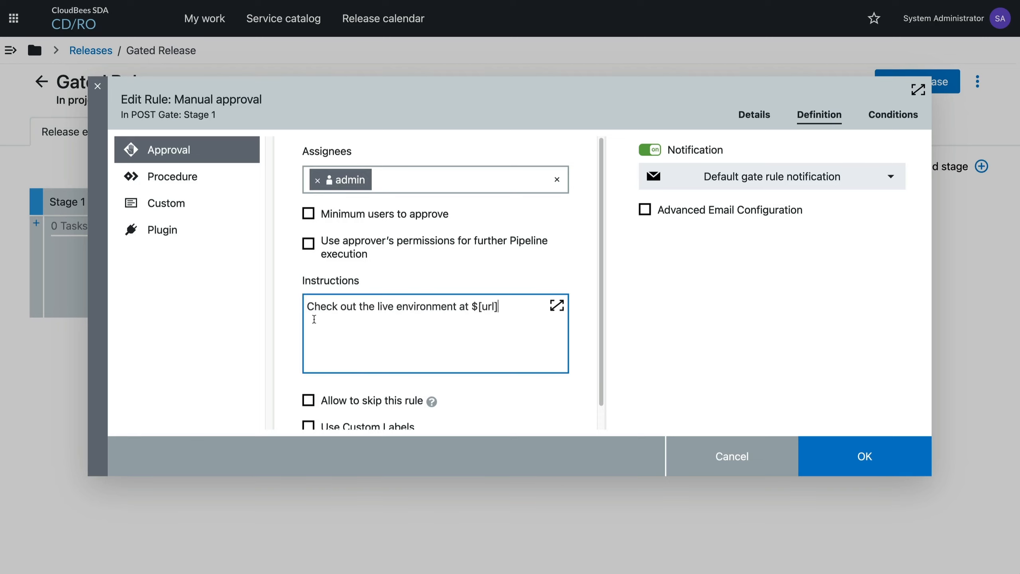
pyautogui.scroll(-1, 498, 385)
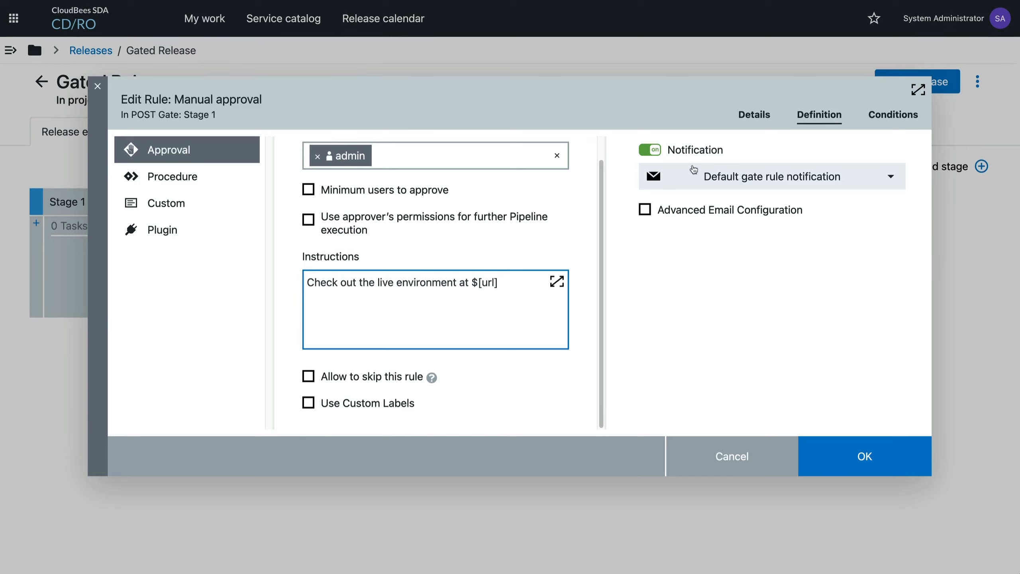
# Open the Default gate rule notification email template for editing and review its preview down to the instructions and action buttons.
pyautogui.click(721, 177)
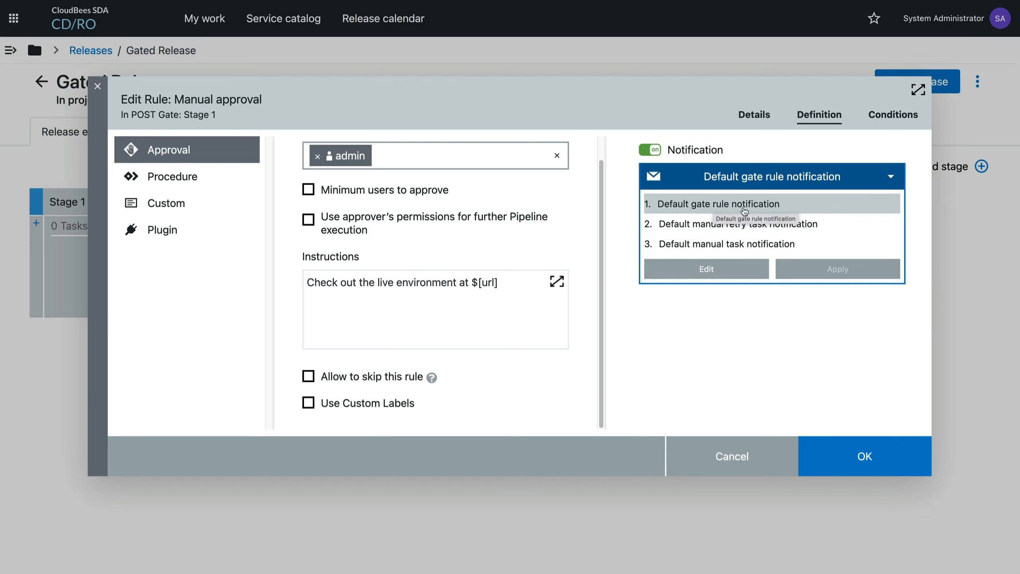
pyautogui.click(691, 273)
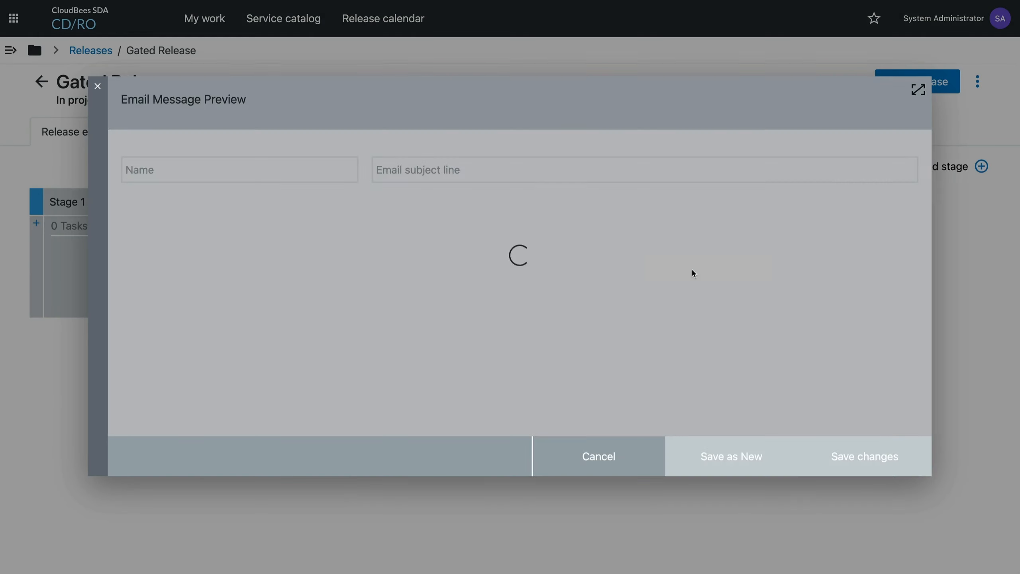
pyautogui.scroll(-3, 403, 302)
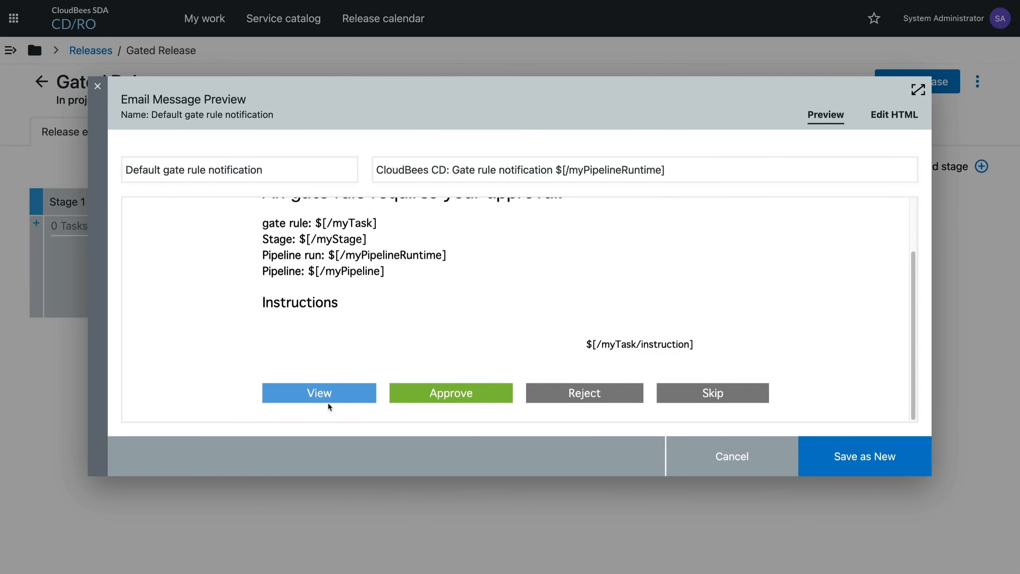
pyautogui.scroll(3, 632, 302)
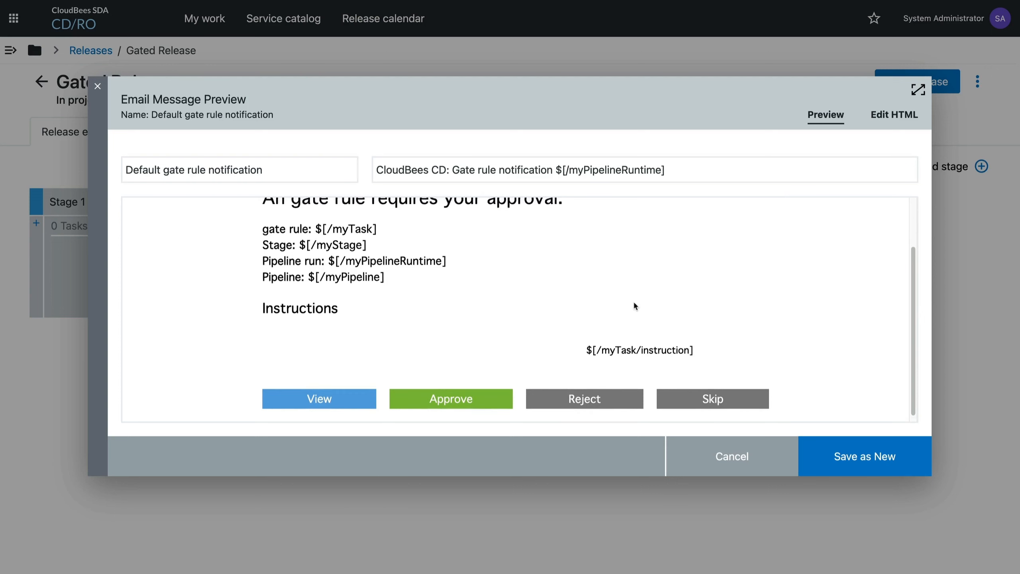
# Examine the notification template's HTML source alongside its preview, and leave the template and rule editing without saving.
pyautogui.click(898, 117)
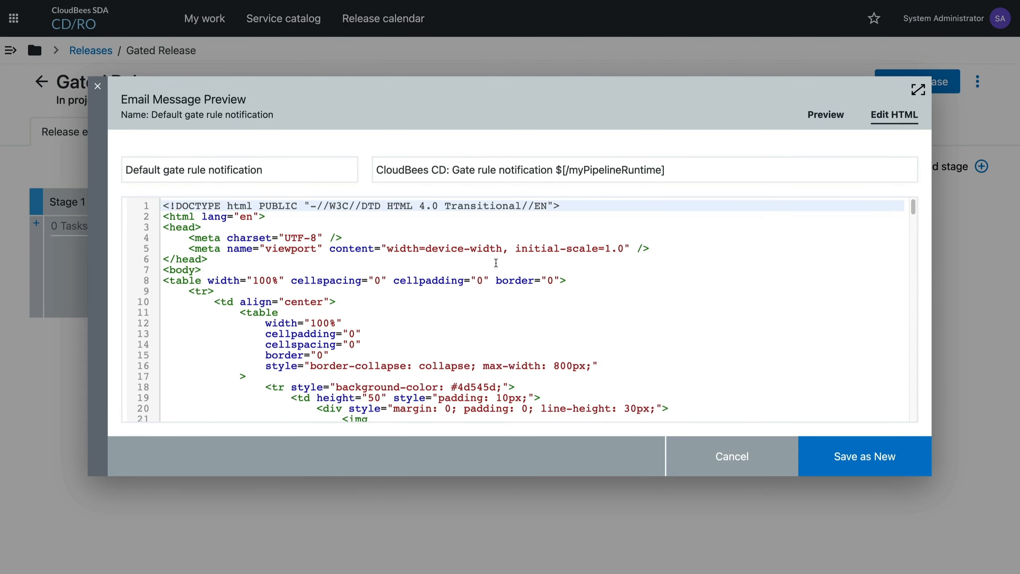
pyautogui.scroll(-20, 496, 263)
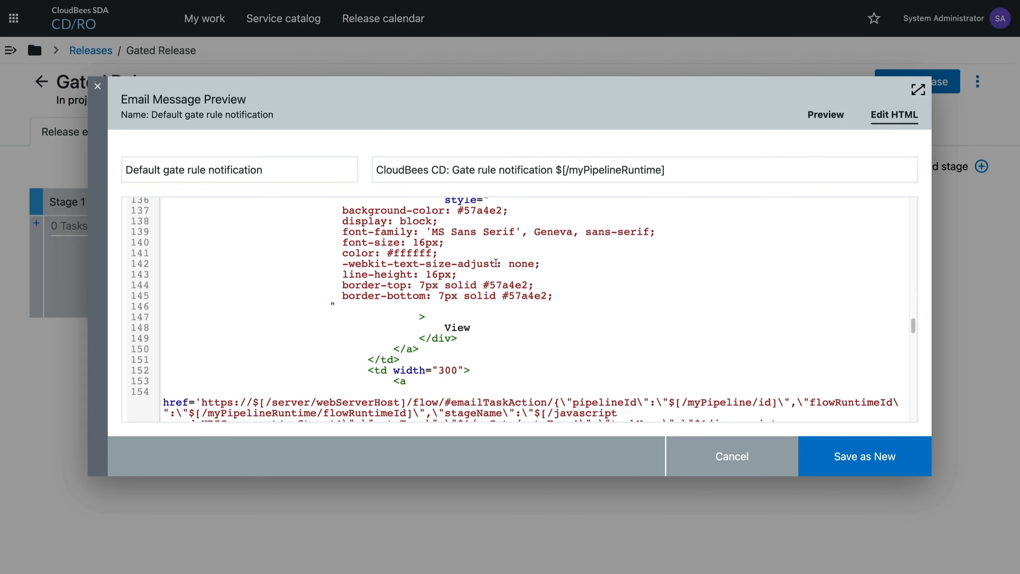
pyautogui.click(834, 117)
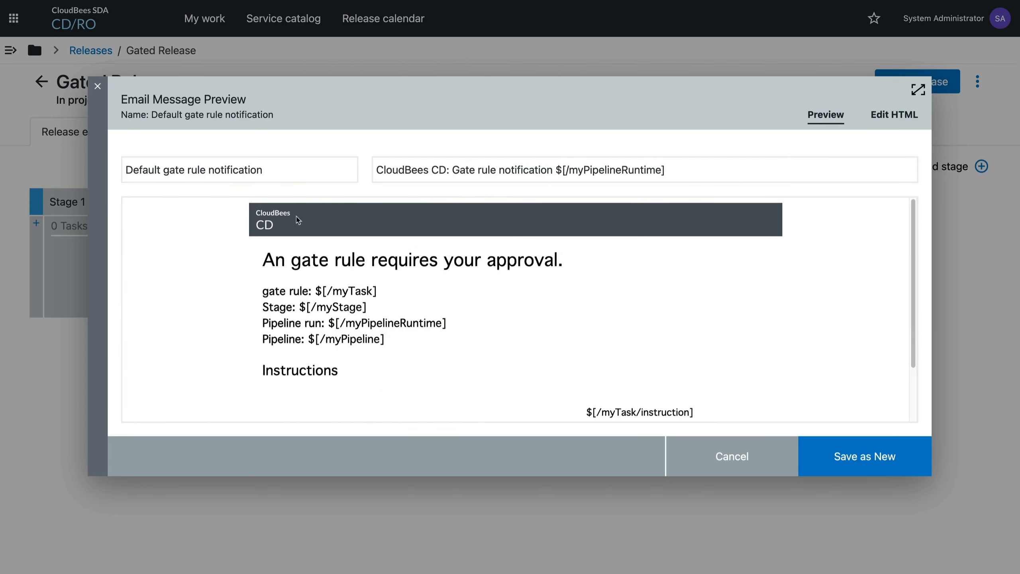
pyautogui.scroll(-1, 361, 321)
pyautogui.click(888, 117)
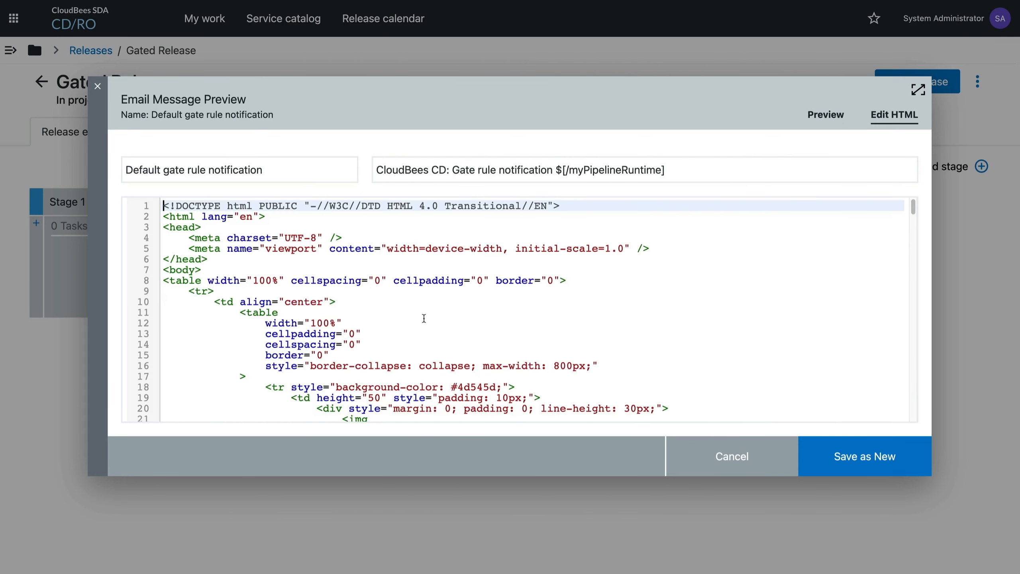
pyautogui.scroll(-8, 423, 318)
pyautogui.scroll(-9, 423, 318)
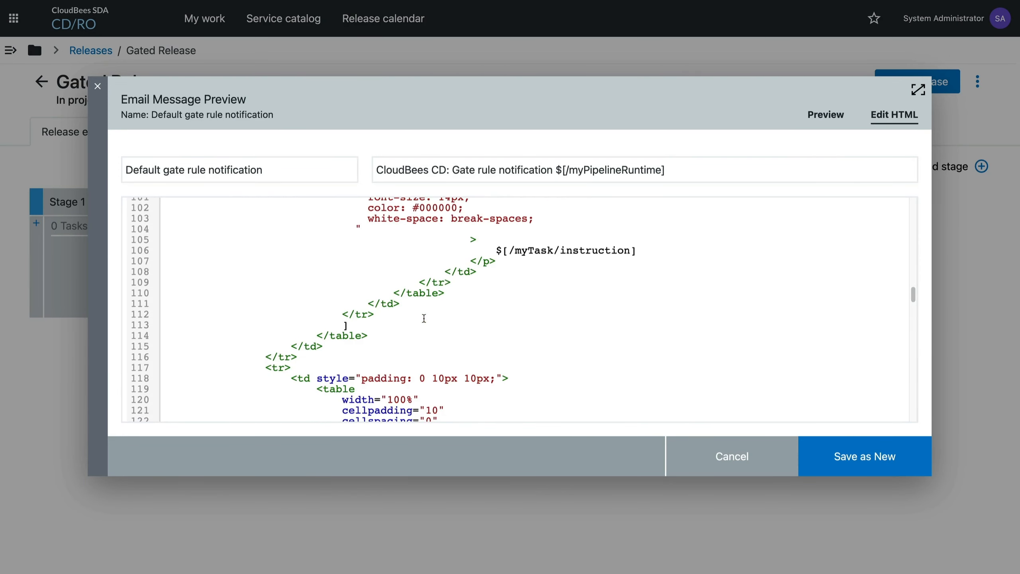
pyautogui.click(838, 115)
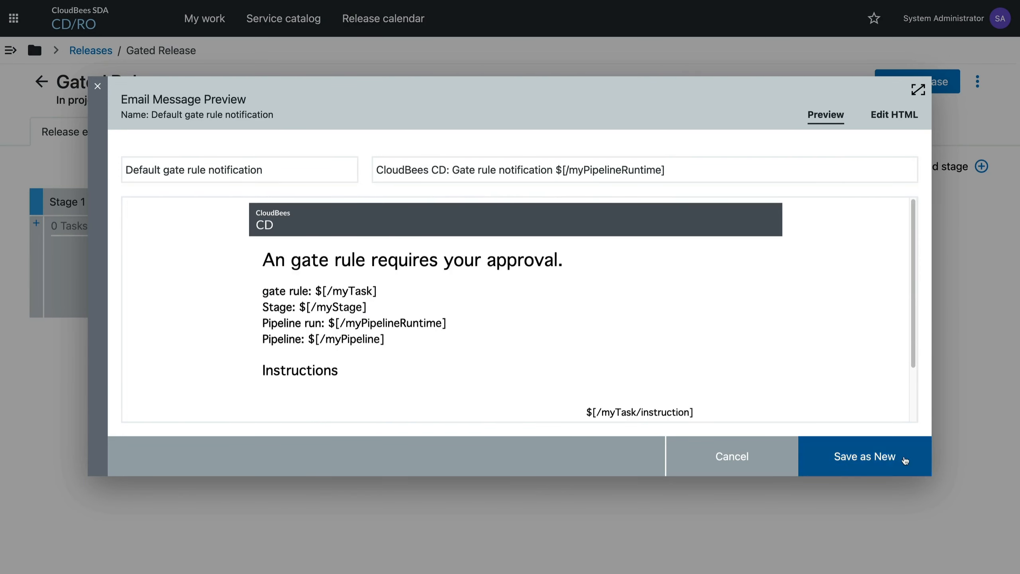
pyautogui.click(727, 458)
pyautogui.click(730, 456)
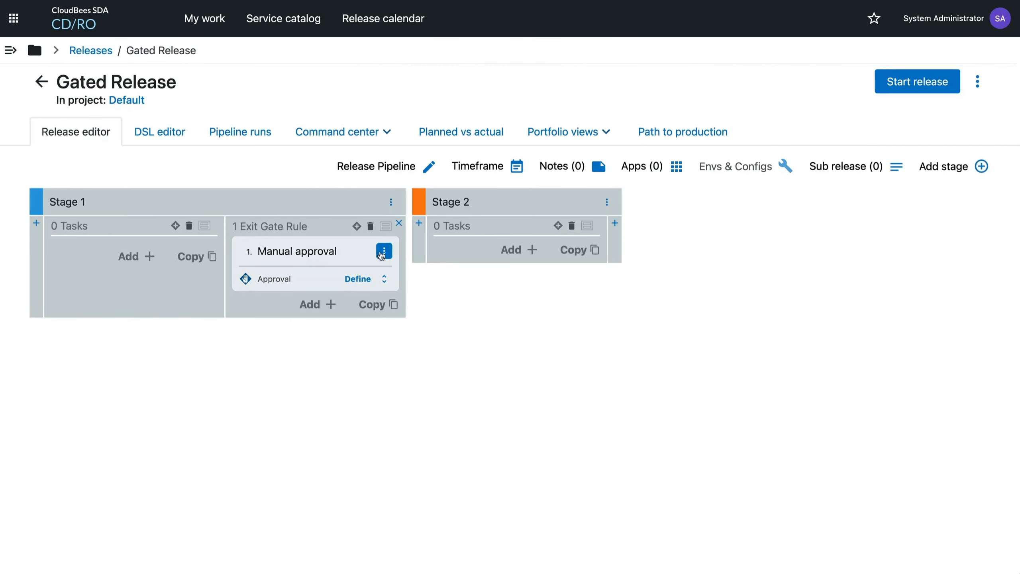
# Delete the Manual approval rule from Stage 1's exit gate.
pyautogui.click(384, 250)
pyautogui.click(445, 333)
pyautogui.click(580, 279)
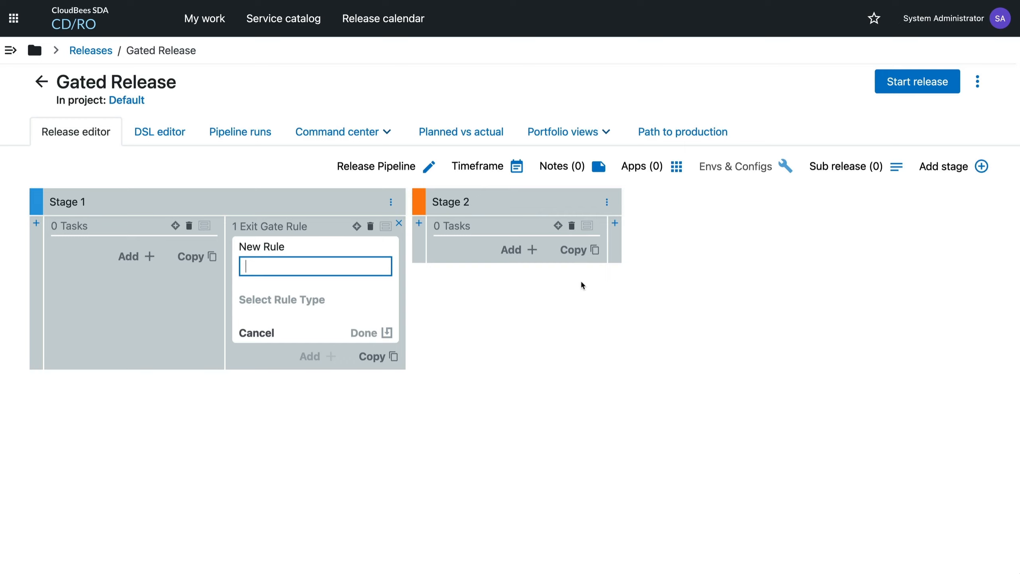
# Add a task named "Get Results" to Stage 1 and set its task type to Command.
pyautogui.click(127, 255)
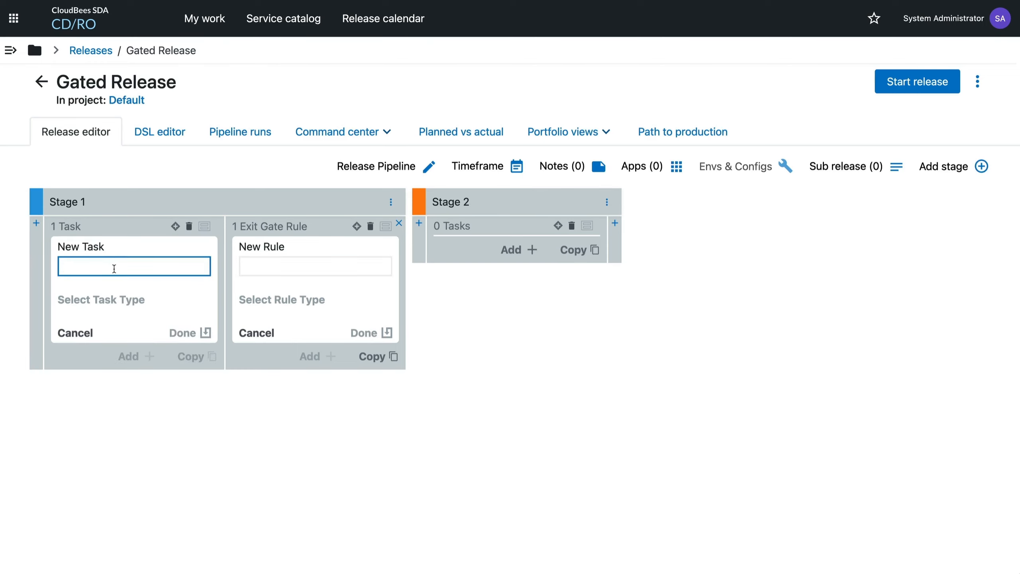
pyautogui.write('Get Results')
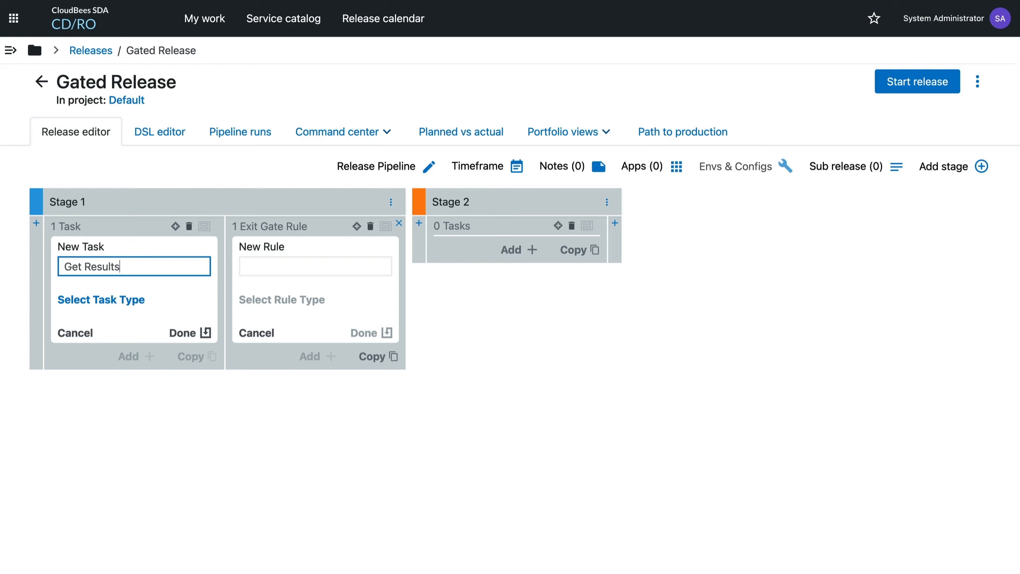
pyautogui.click(111, 305)
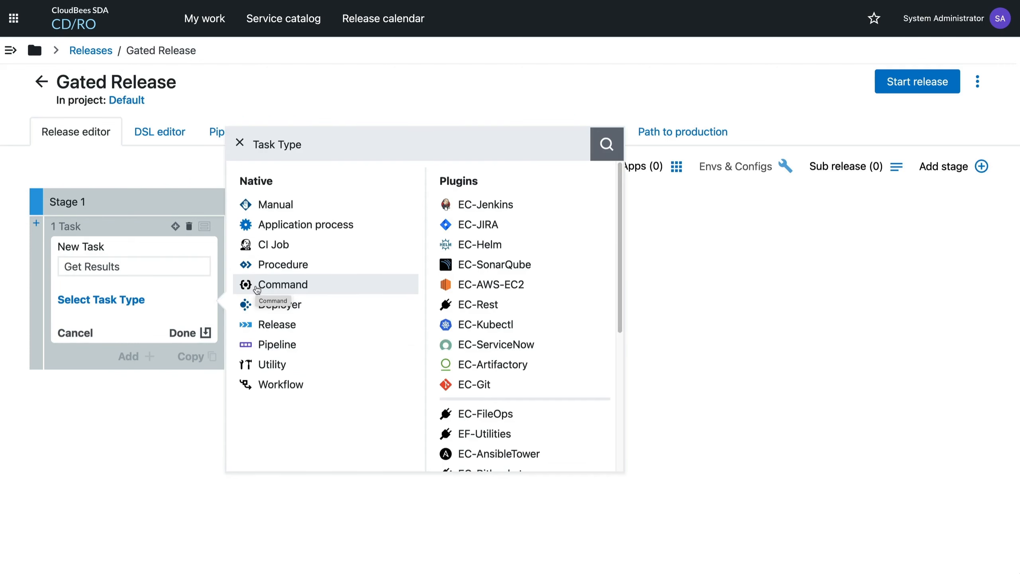
pyautogui.click(342, 290)
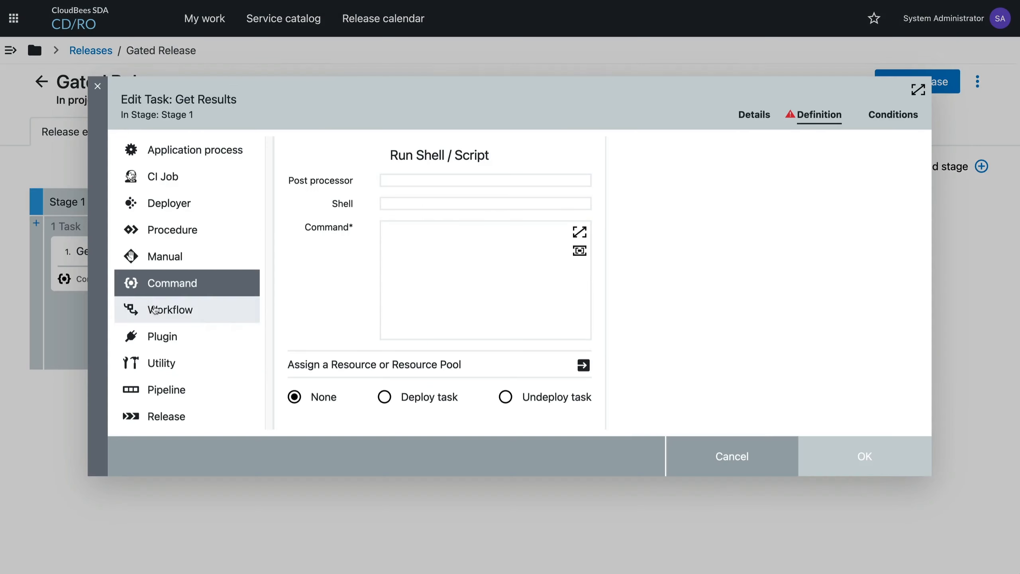
# Enter the Get Results task's command as "ectool setProperty /myJob/successful 0".
pyautogui.click(450, 292)
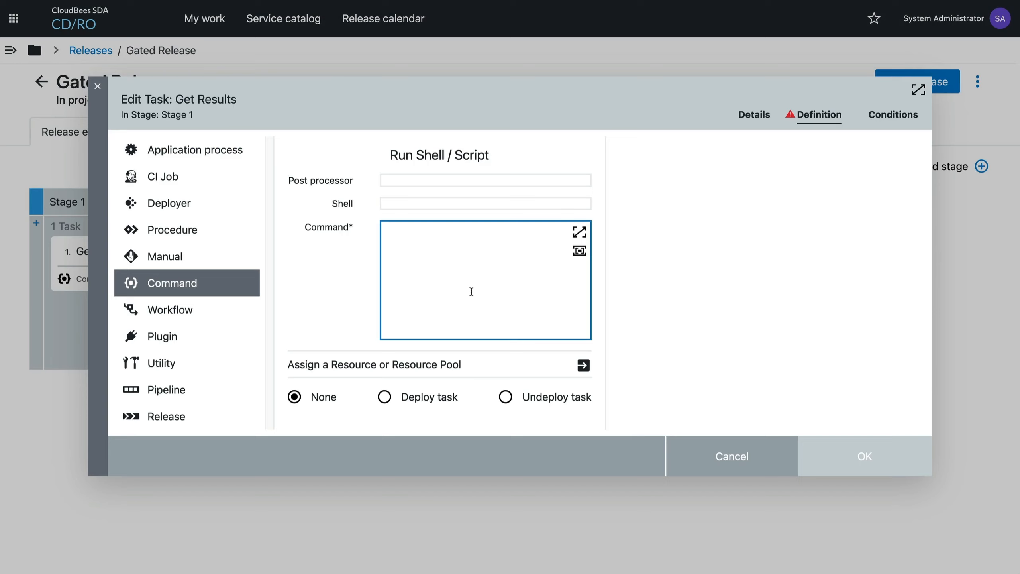
pyautogui.write('ectool ')
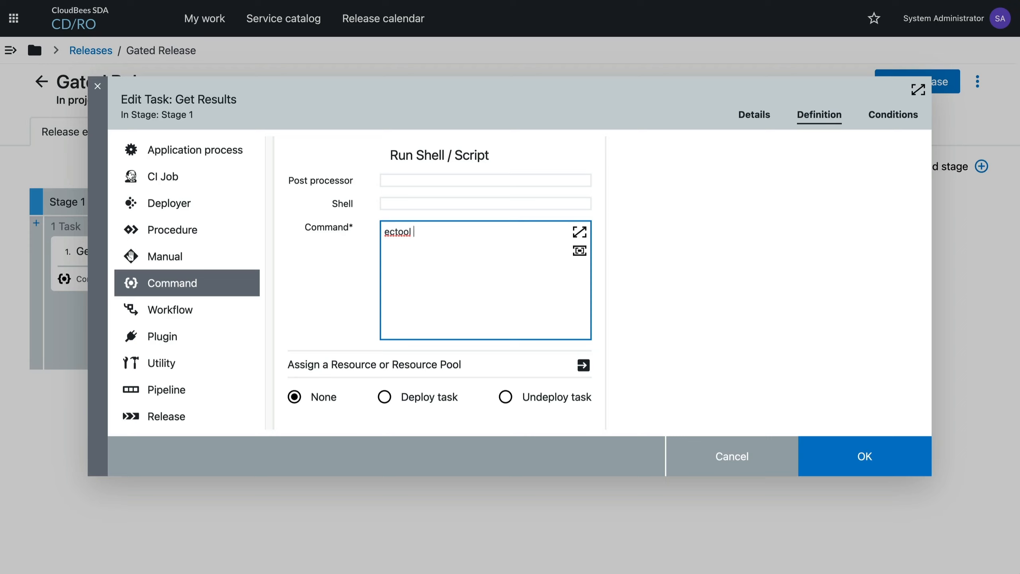
pyautogui.write('setProperty /myJob/successful 0')
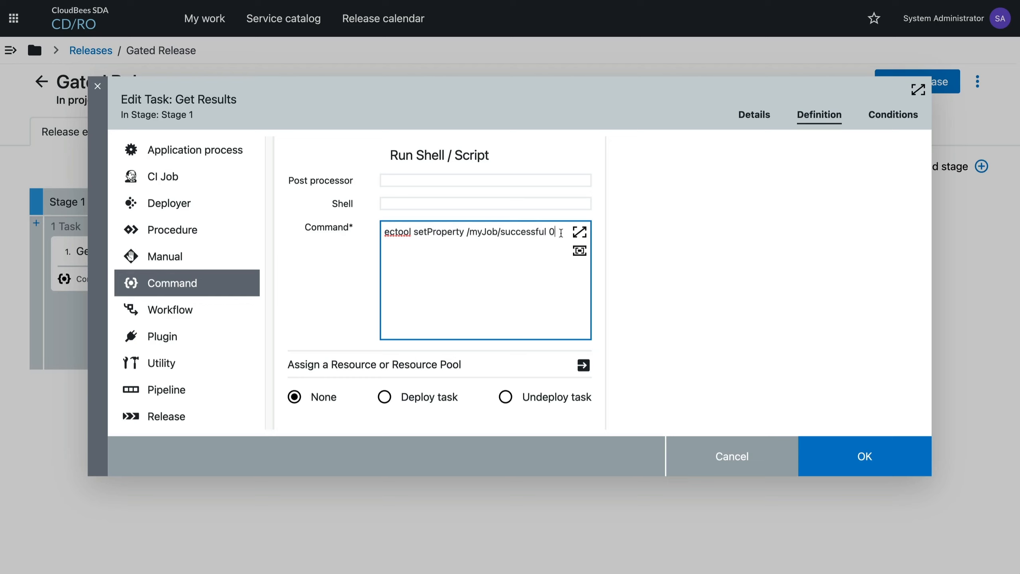
# Check the available property shortcut contexts in the documentation for the /myJob path, and save the Get Results task definition.
pyautogui.moveTo(468, 232); pyautogui.dragTo(500, 234)
pyautogui.click(499, 233)
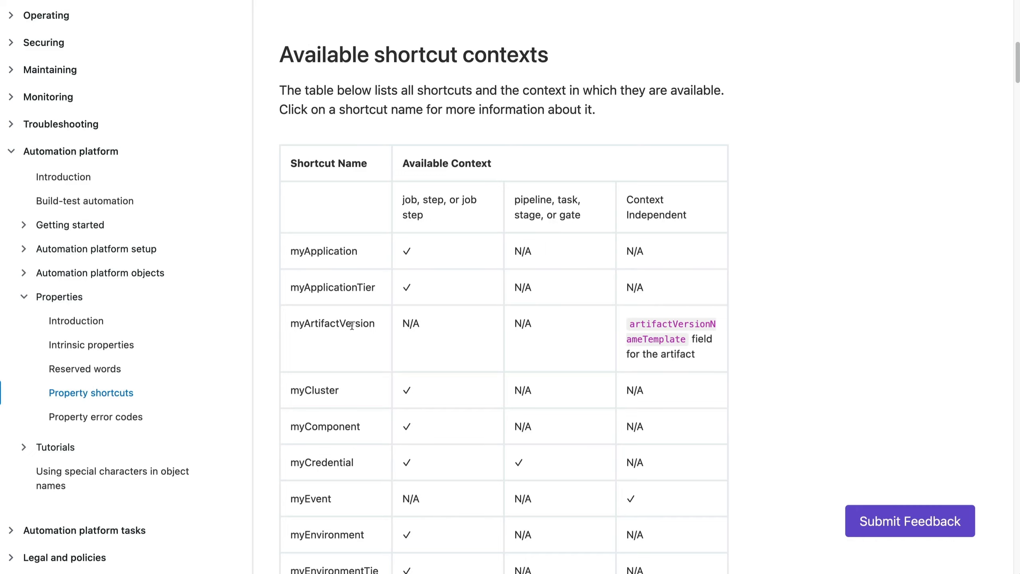
pyautogui.scroll(-3, 319, 341)
pyautogui.scroll(-6, 319, 340)
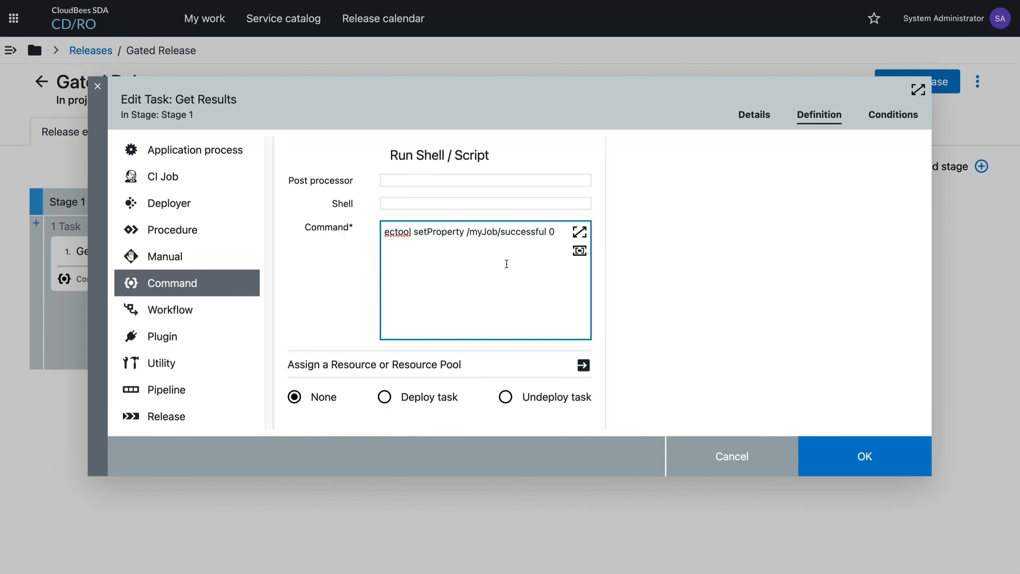
pyautogui.moveTo(469, 232); pyautogui.dragTo(496, 234)
pyautogui.click(467, 232)
pyautogui.click(847, 464)
# Start the Gated Release with Stage 1 and Stage 2 selected, and view the properties of the Get Results job.
pyautogui.click(918, 82)
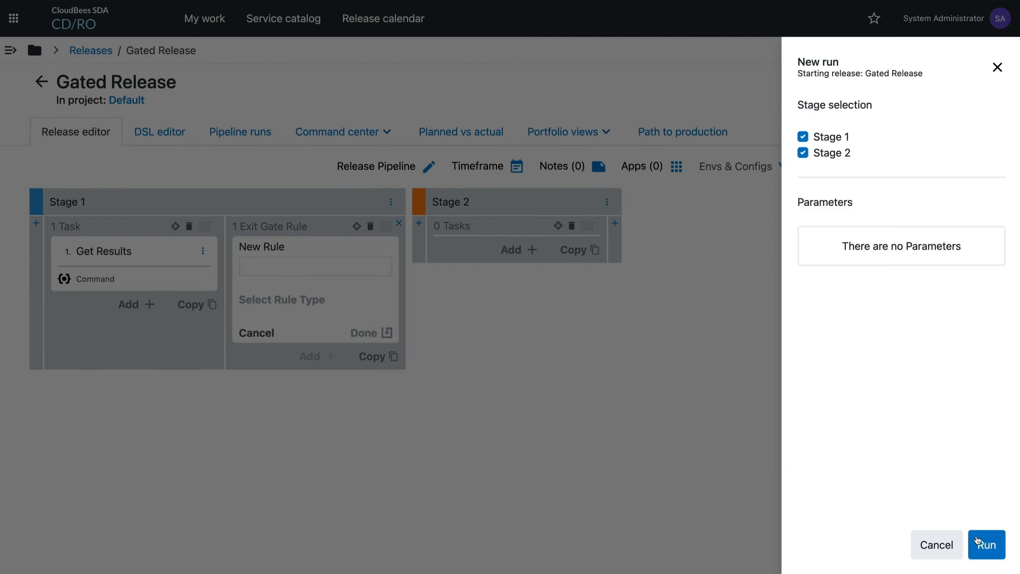
pyautogui.click(986, 546)
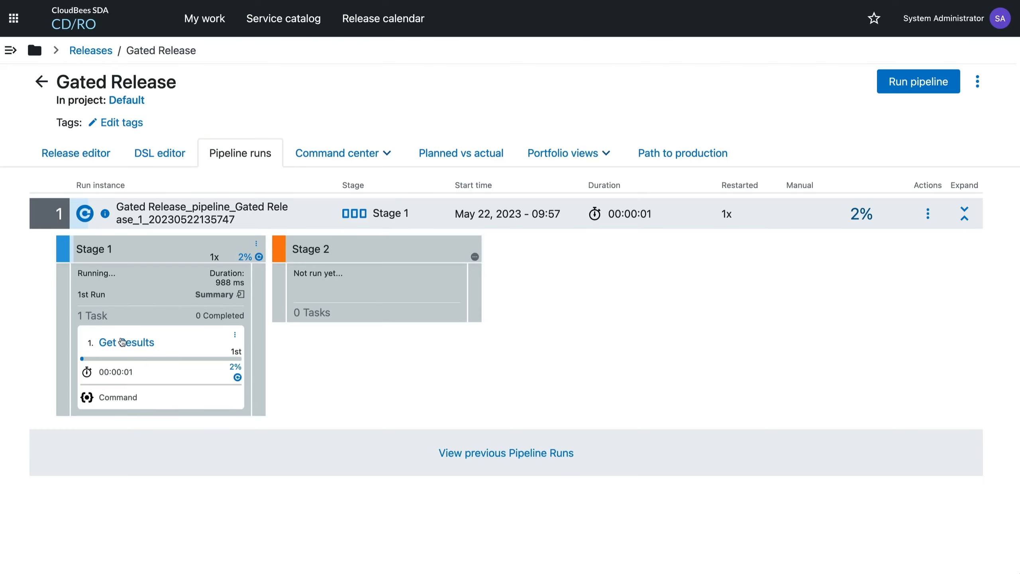
pyautogui.click(122, 346)
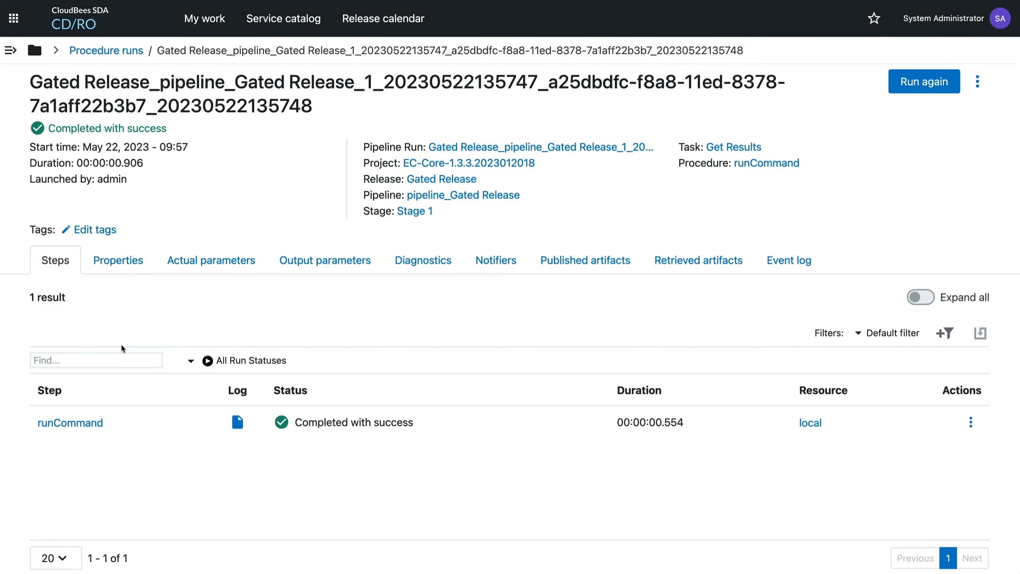
pyautogui.click(118, 259)
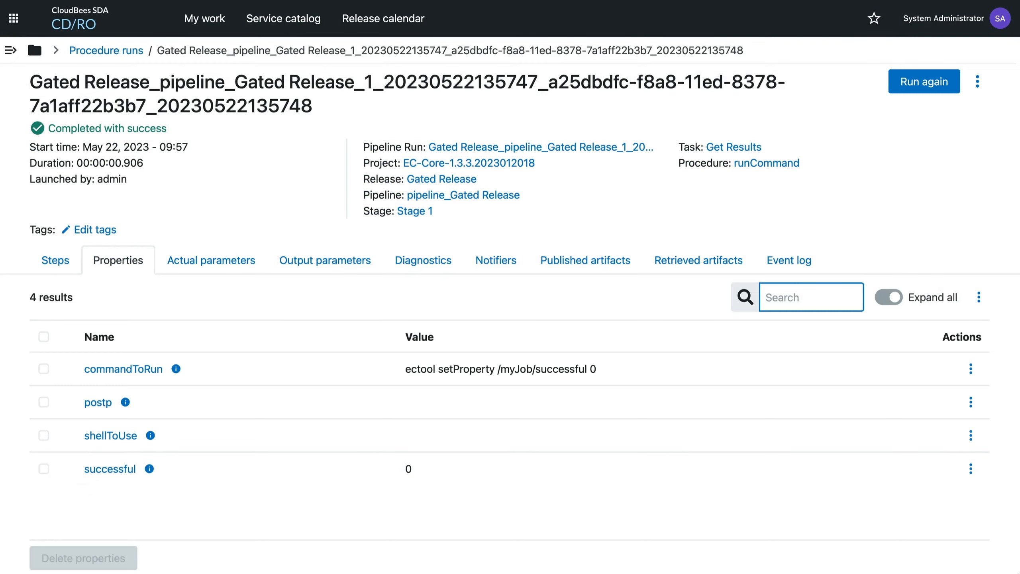
# Return to the release editor and add a Custom exit gate rule named "Validate result" to Stage 1.
pyautogui.click(24, 0)
pyautogui.click(24, 0)
pyautogui.click(95, 155)
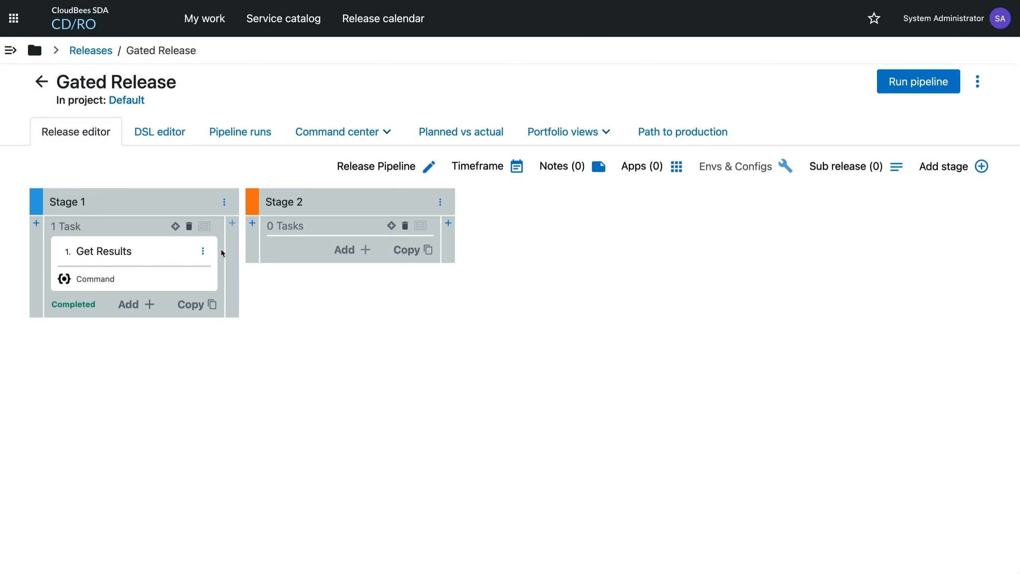
pyautogui.click(232, 249)
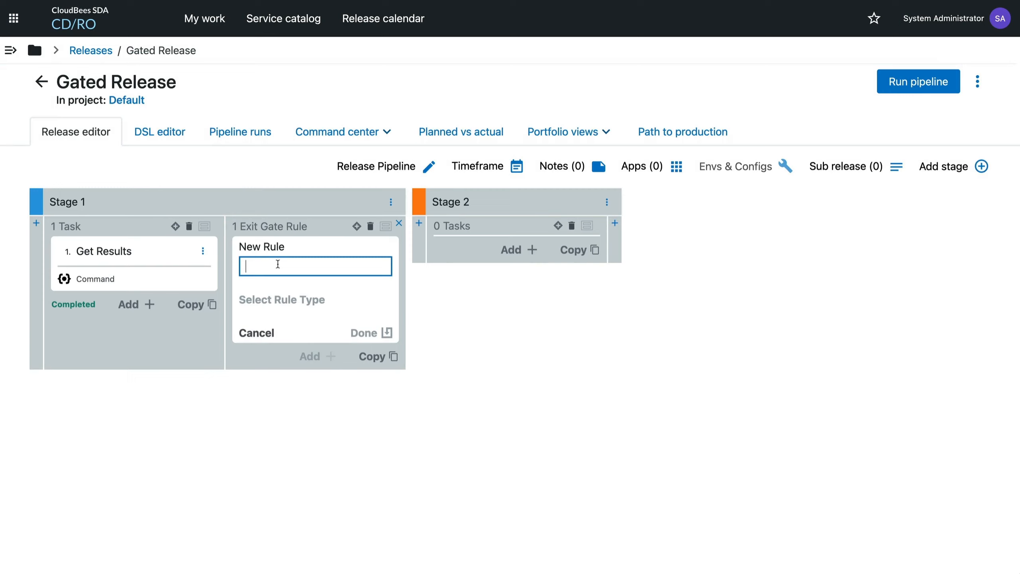
pyautogui.write('Validate reu')
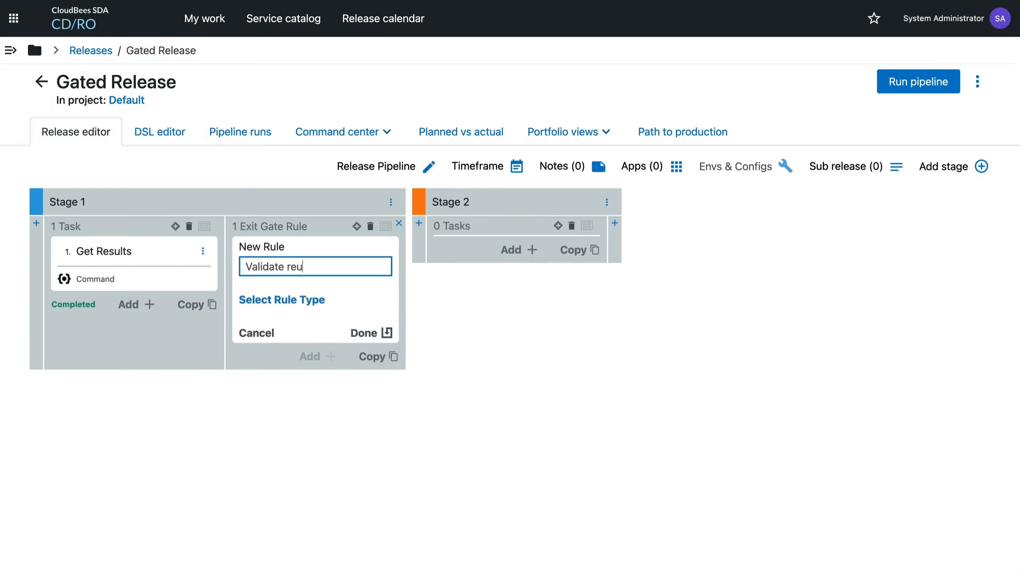
pyautogui.press('BackSpace')
pyautogui.write('sult')
pyautogui.click(282, 299)
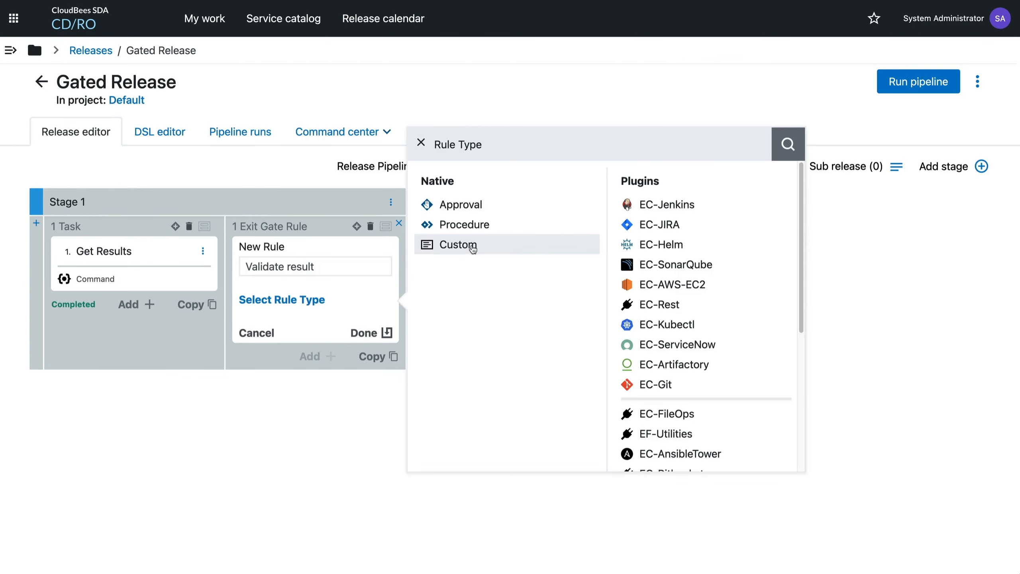
pyautogui.click(458, 244)
# Start the Validate result rule's gate condition with a multi-line "$[/javascript ]" block.
pyautogui.click(376, 305)
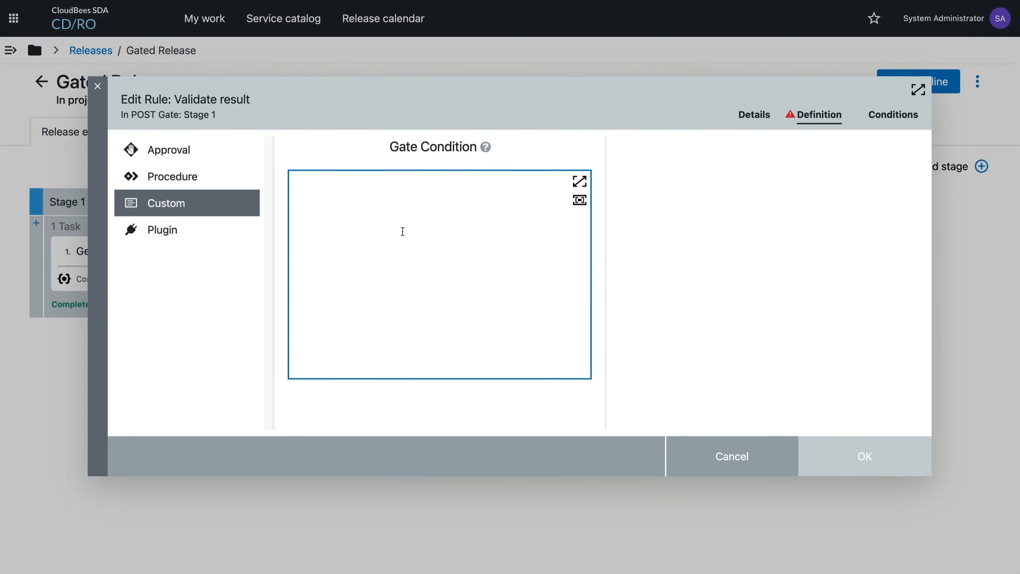
pyautogui.write('$[]')
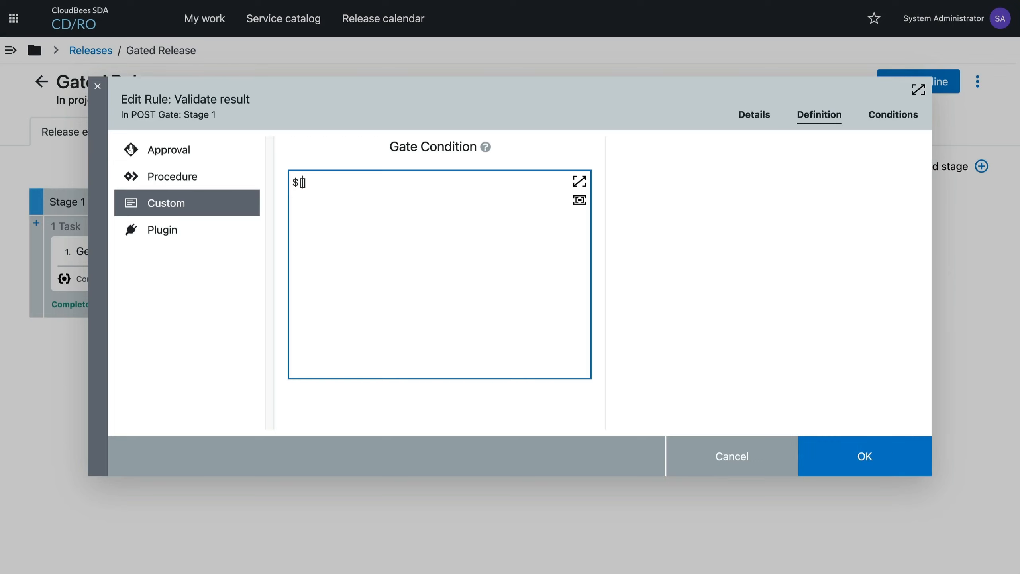
pyautogui.write('/javascript')
pyautogui.moveTo(484, 149)
pyautogui.press('Return')
pyautogui.press('Return')
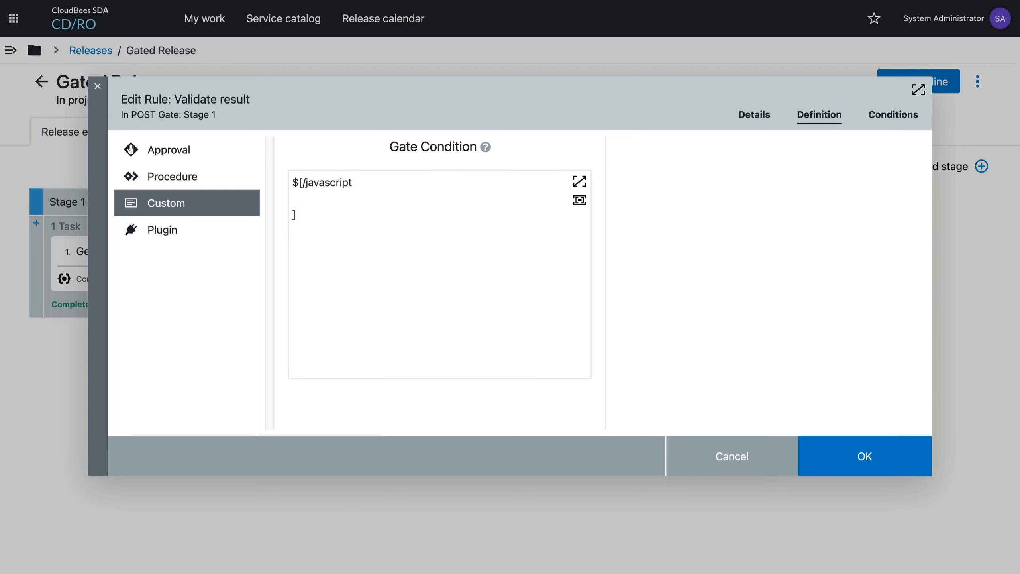
# Inside the javascript block, write the comparison "myStageRuntime.tasks['Get Results'].job.successful ==" to check the task's successful property.
pyautogui.write('myStageRunetime')
pyautogui.press('BackSpace')
pyautogui.press('BackSpace')
pyautogui.press('BackSpace')
pyautogui.press('BackSpace')
pyautogui.press('BackSpace')
pyautogui.write('time')
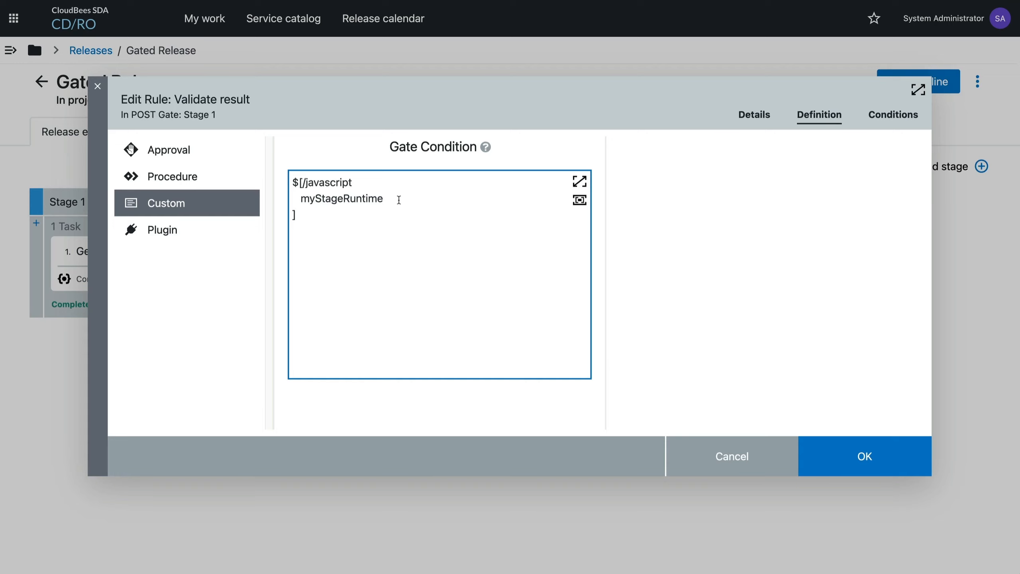
pyautogui.write(".tasks['Get Results']")
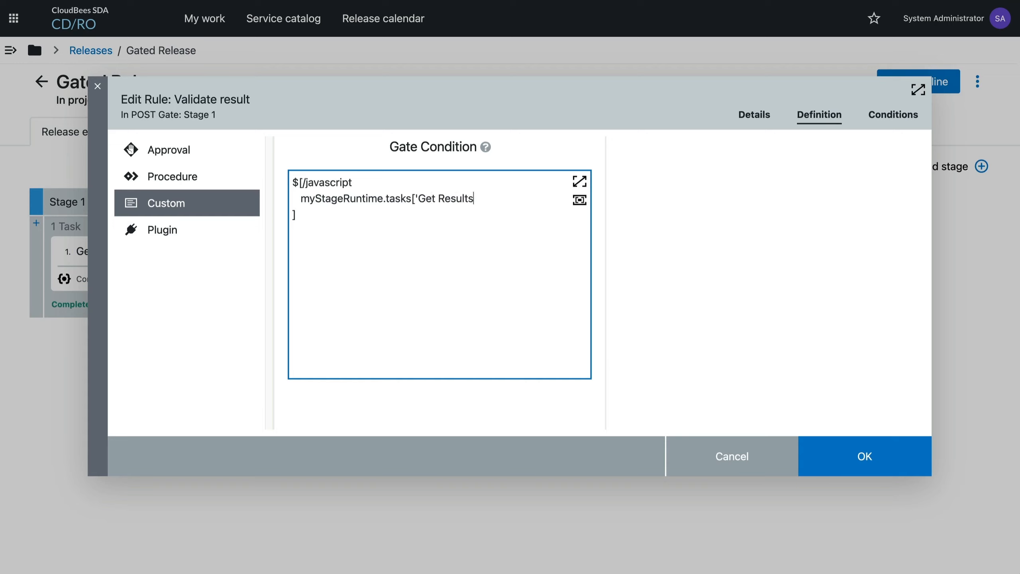
pyautogui.write('.job.successful ==')
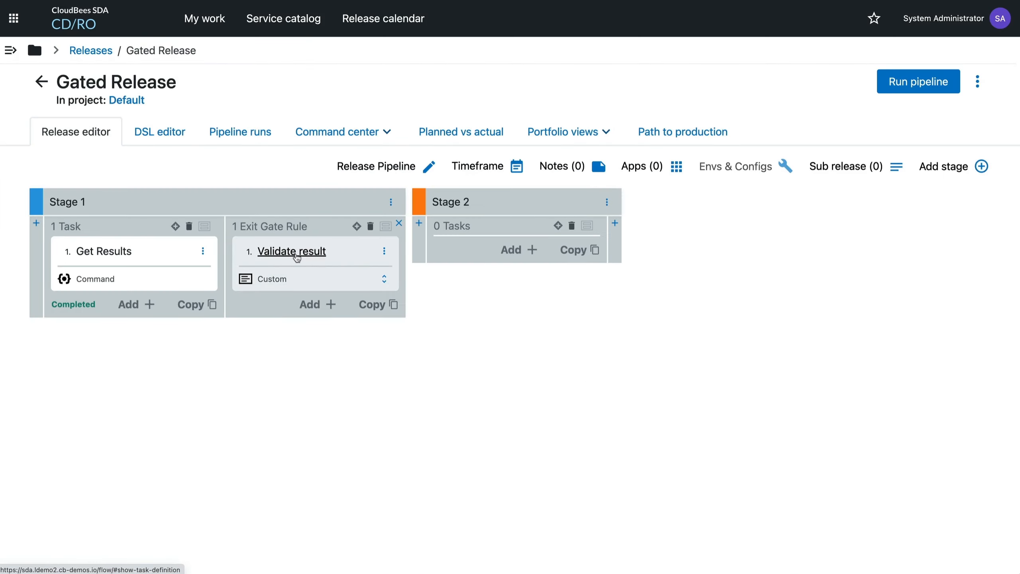
# Run the Gated Release pipeline and inspect the gate errors of Stage 1's exit gate.
pyautogui.click(918, 82)
pyautogui.click(986, 544)
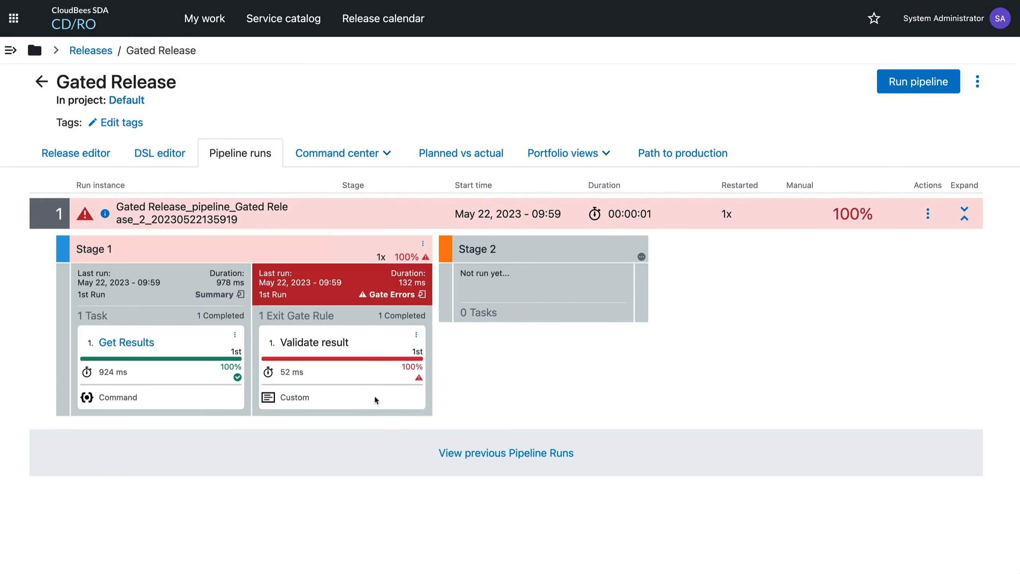
pyautogui.click(390, 295)
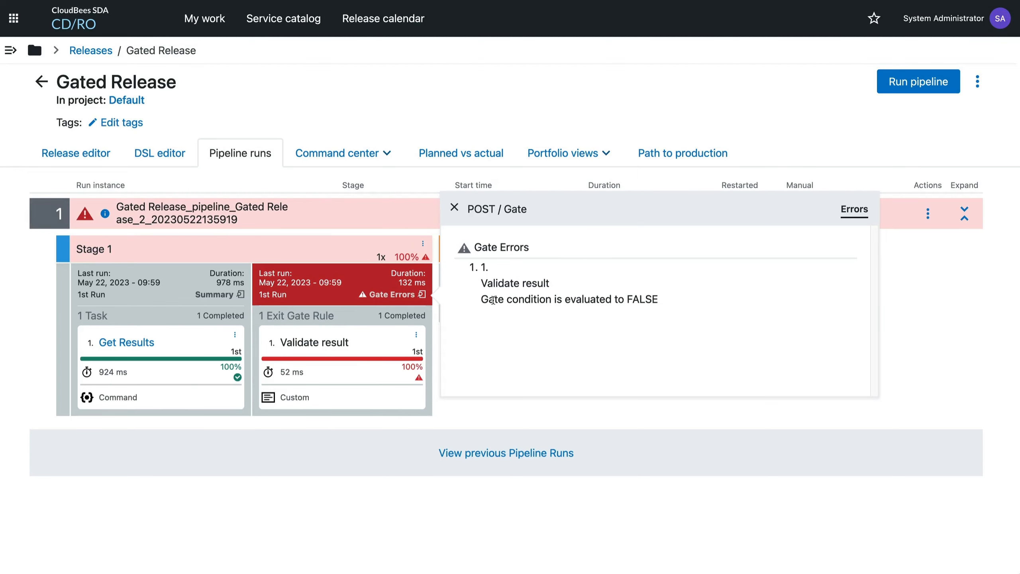
pyautogui.click(482, 407)
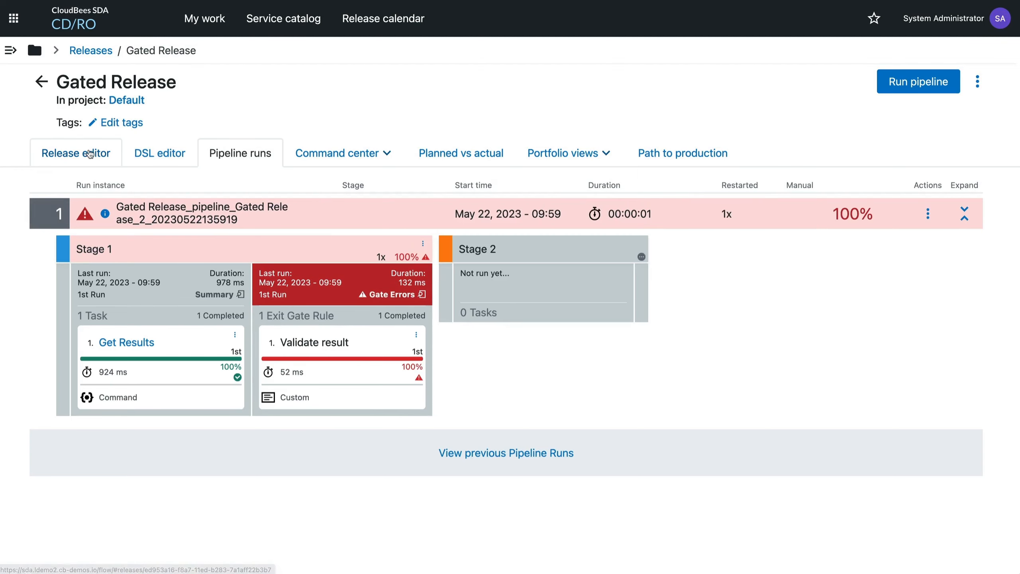
# Return to the release editor and review the gate condition of Stage 1's Validate result rule without changing it.
pyautogui.click(88, 152)
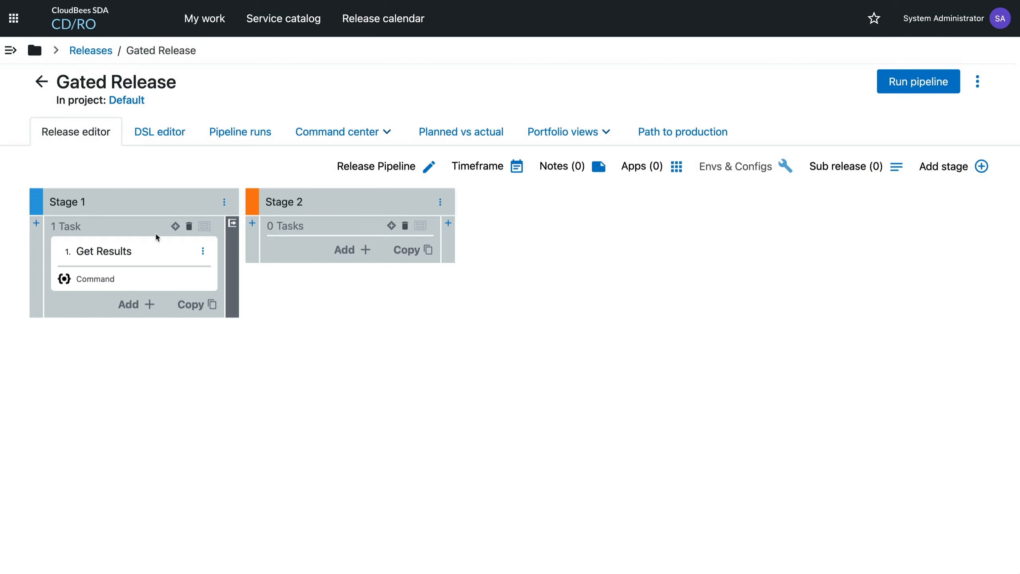
pyautogui.click(235, 249)
pyautogui.click(289, 247)
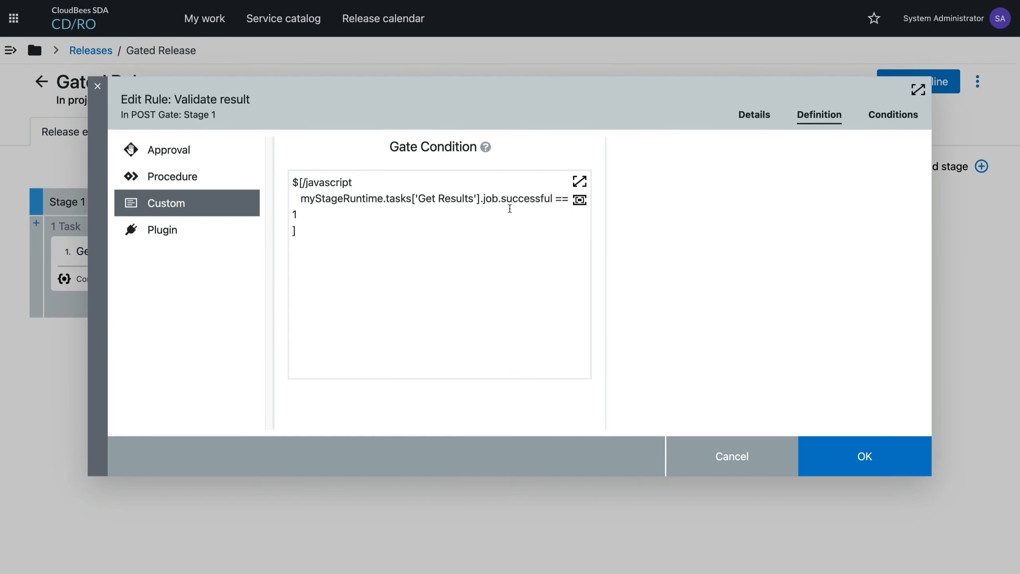
pyautogui.click(755, 451)
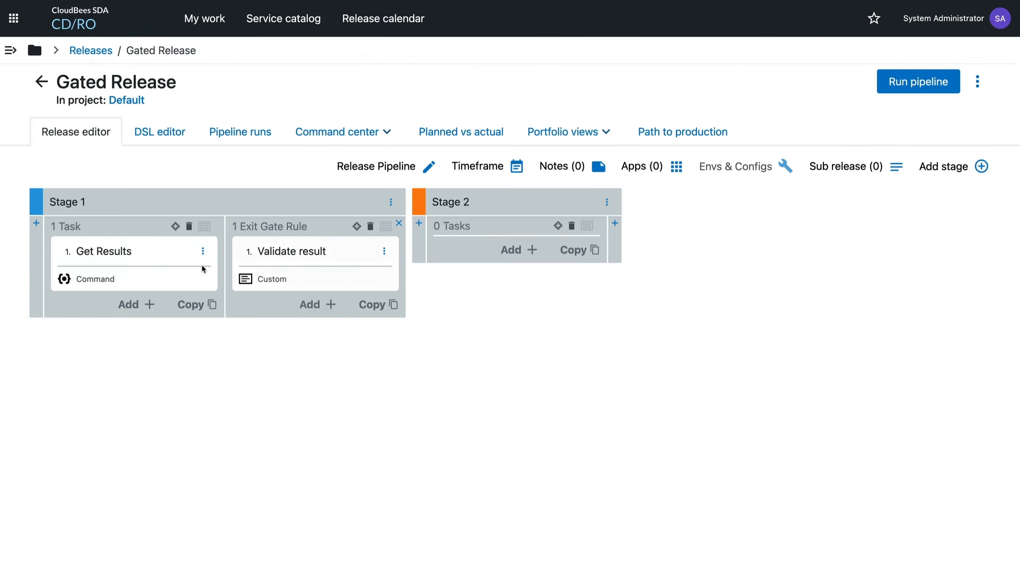
# Replace the value in the Get Results task's command with 1 and save the task.
pyautogui.click(108, 247)
pyautogui.click(507, 266)
pyautogui.press('BackSpace')
pyautogui.write('1')
pyautogui.click(887, 460)
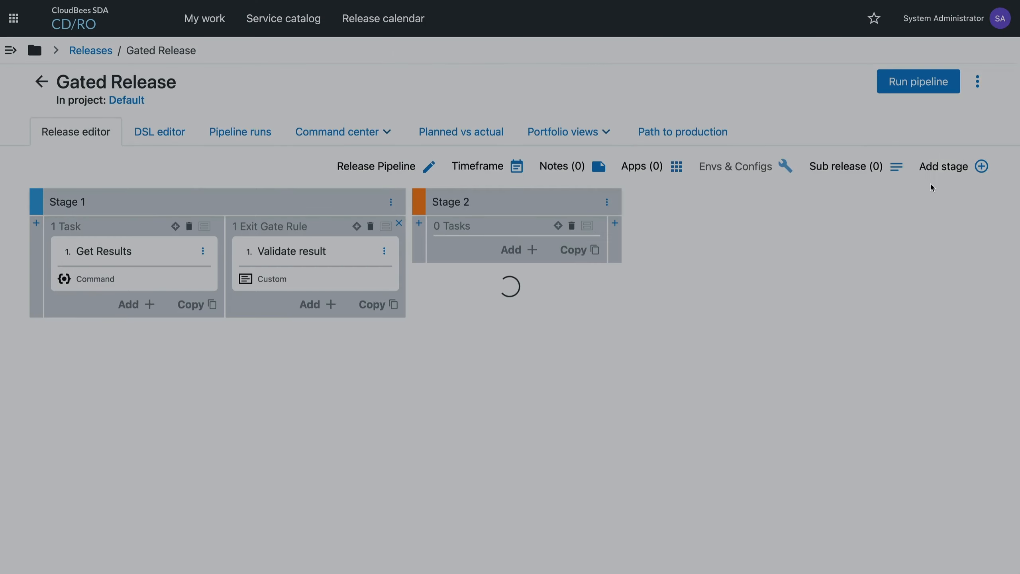